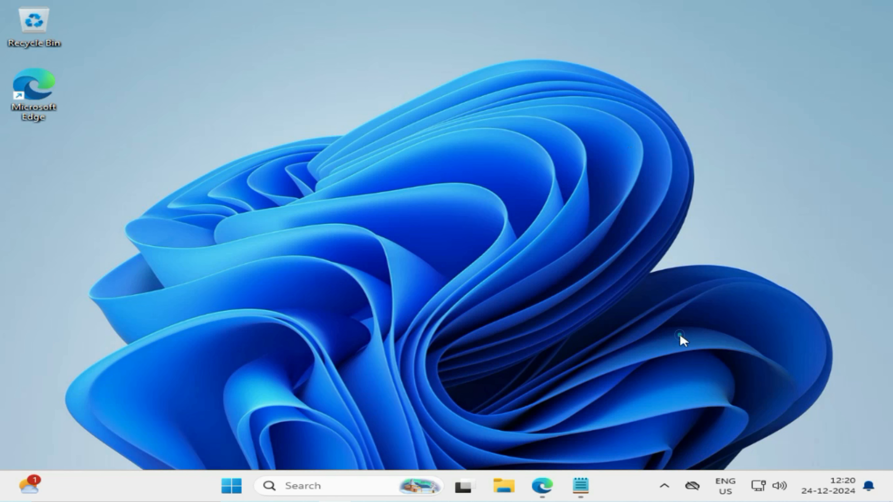
# Open the About page in the System section of Windows Settings.
pyautogui.click(679, 337)
pyautogui.click(232, 485)
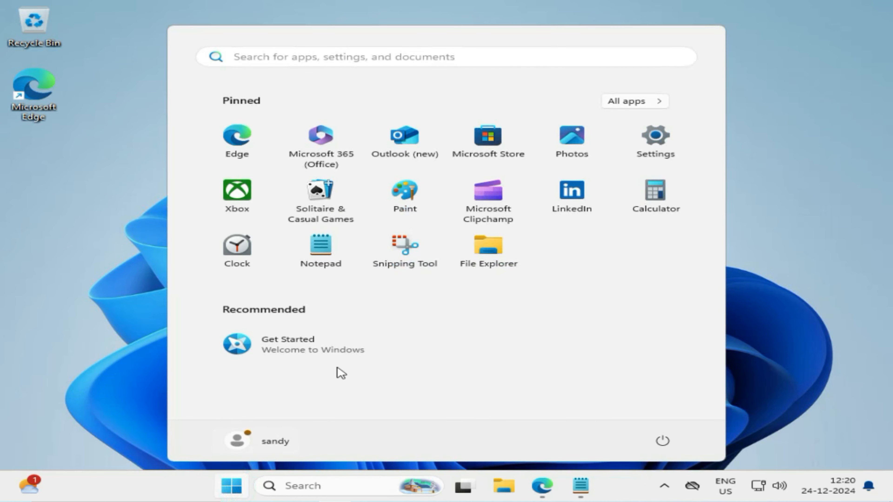
pyautogui.click(656, 156)
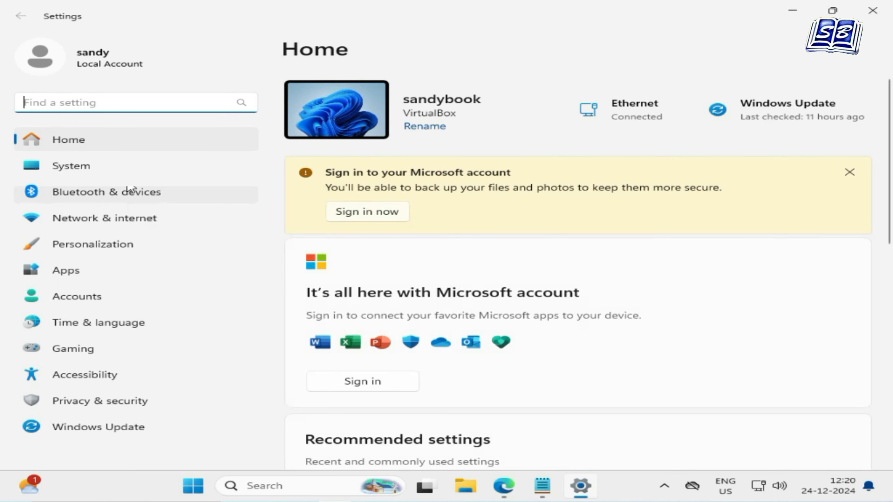
pyautogui.click(126, 171)
pyautogui.scroll(-10, 560, 271)
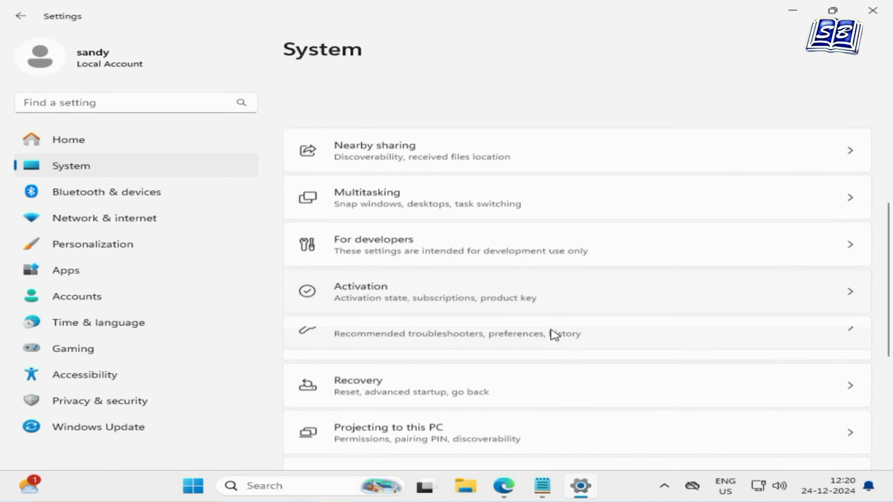
pyautogui.click(535, 434)
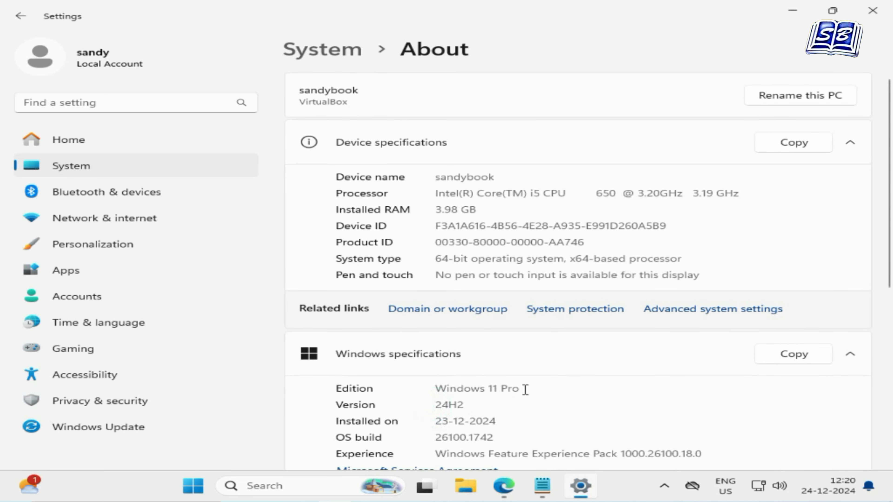
# Check the Windows edition and version in the Windows specifications, and close Settings.
pyautogui.moveTo(521, 388); pyautogui.dragTo(420, 390)
pyautogui.click(442, 402)
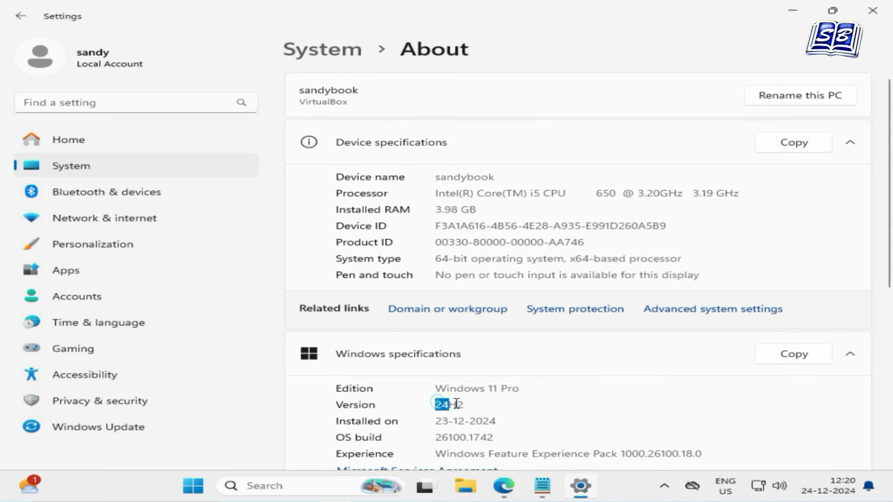
pyautogui.click(494, 404)
pyautogui.click(872, 16)
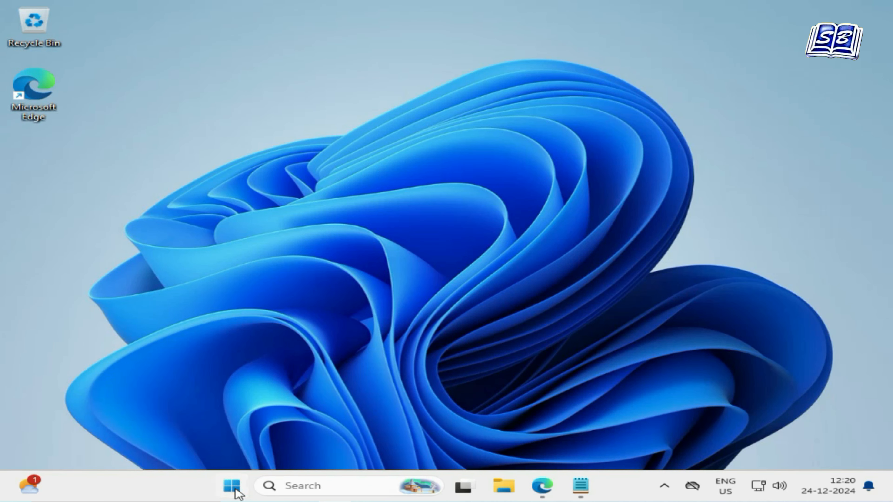
# Launch Registry Editor by running regedit and allow it to make changes.
pyautogui.rightClick(235, 490)
pyautogui.click(212, 409)
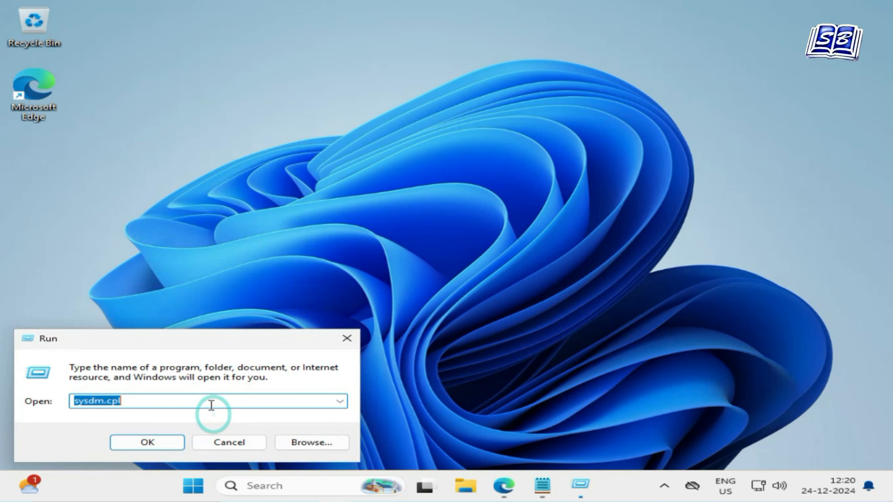
pyautogui.write('re')
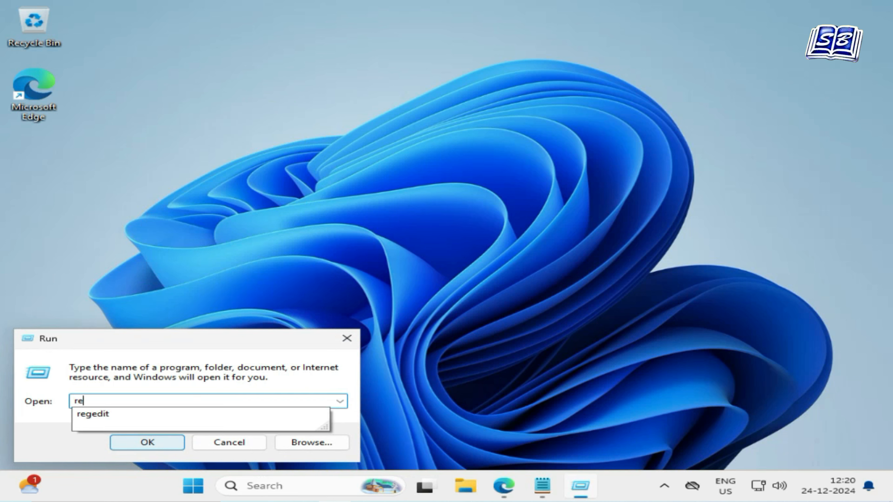
pyautogui.click(149, 416)
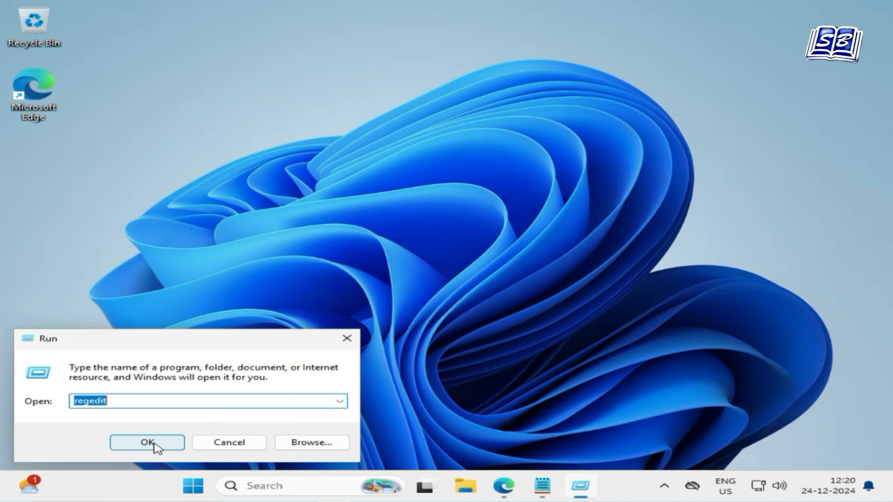
pyautogui.click(148, 442)
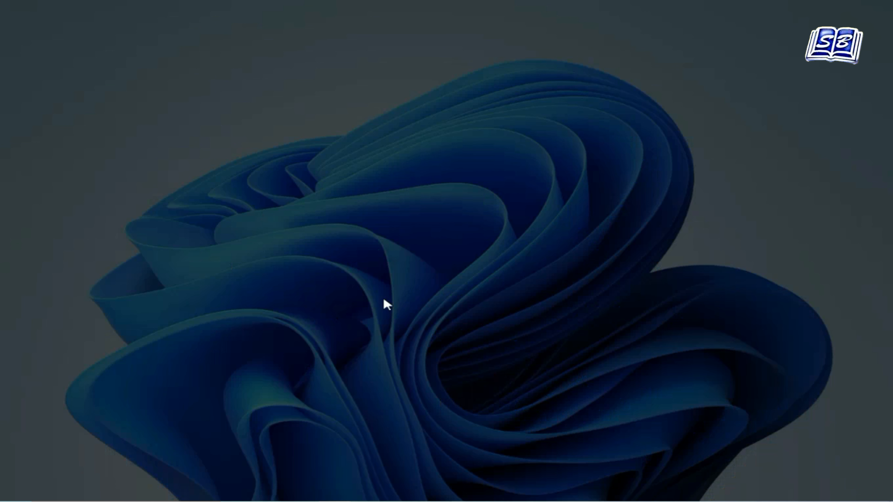
pyautogui.click(379, 344)
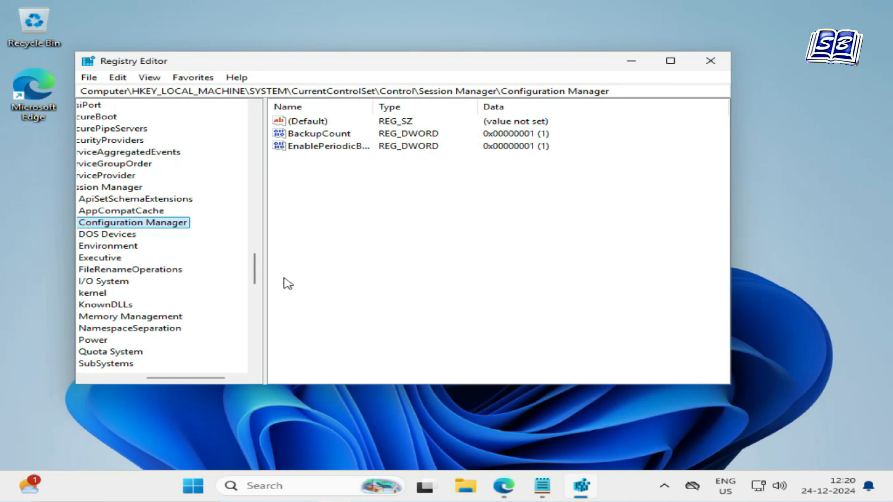
# Inspect the EnablePeriodicBackup value under HKEY_LOCAL_MACHINE\SYSTEM\CurrentControlSet\Control\Session Manager\Configuration Manager, and close its edit dialog without changes.
pyautogui.moveTo(213, 378); pyautogui.dragTo(119, 378)
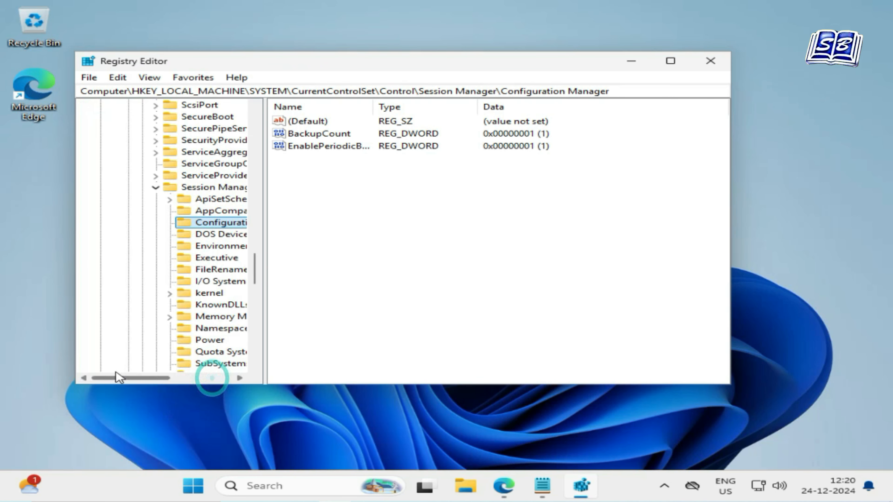
pyautogui.click(282, 92)
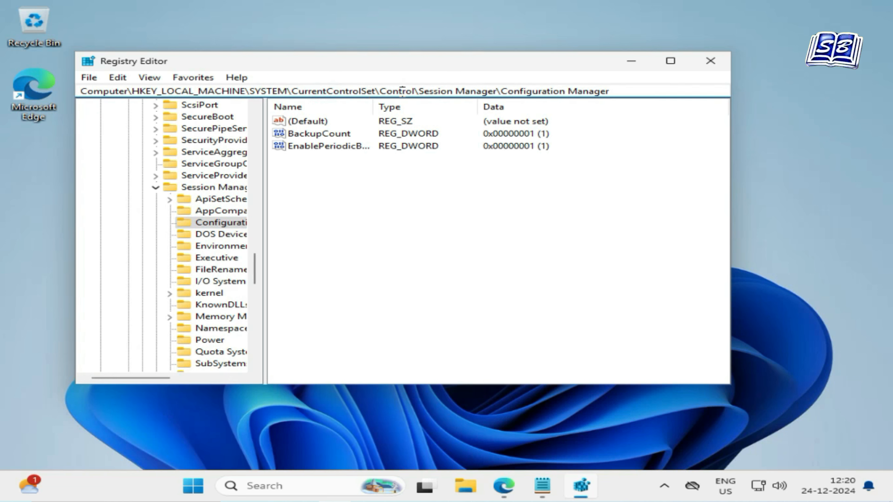
pyautogui.click(450, 92)
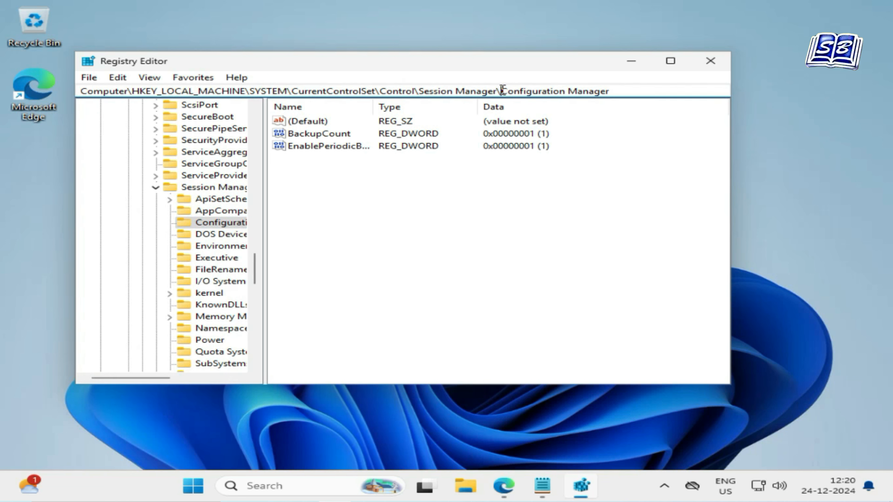
pyautogui.moveTo(502, 91); pyautogui.dragTo(625, 89)
pyautogui.click(594, 209)
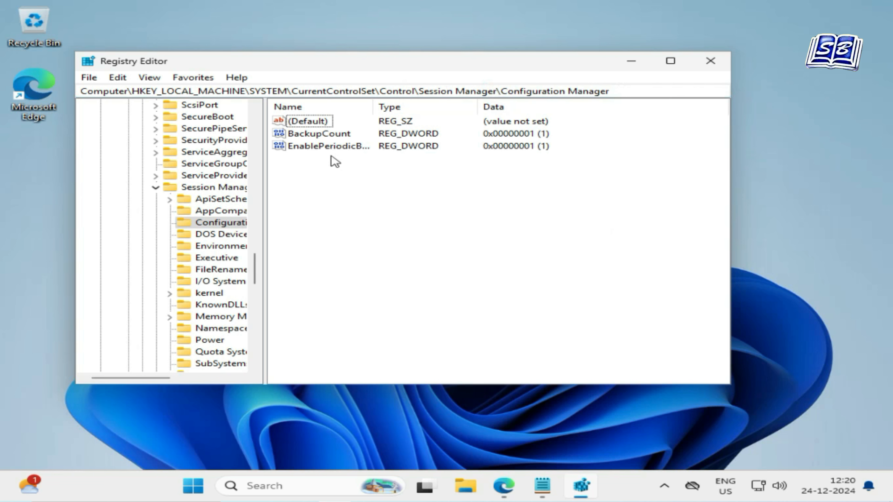
pyautogui.doubleClick(333, 146)
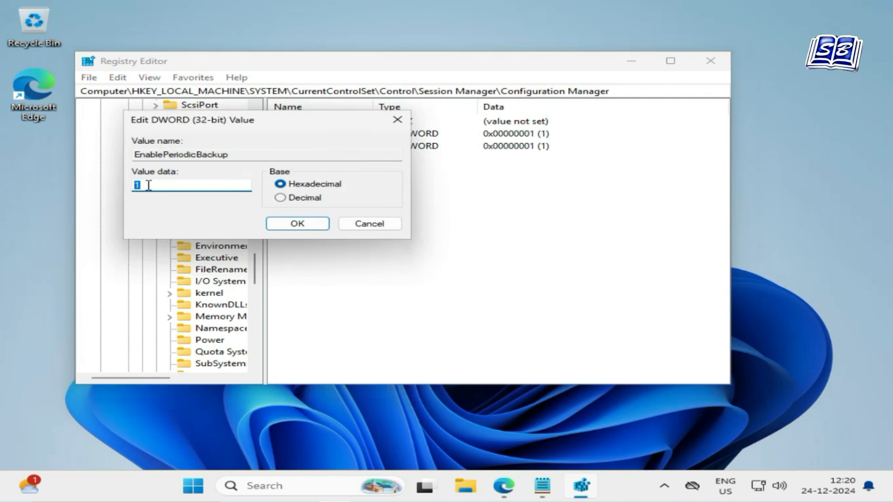
pyautogui.click(397, 120)
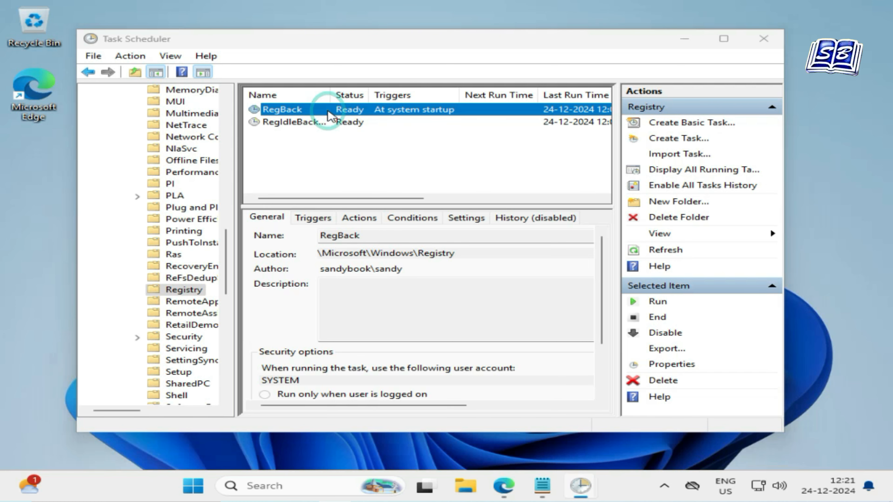
# Review the triggers, actions, conditions and settings of the RegBack task in Task Scheduler, and close the program.
pyautogui.doubleClick(328, 112)
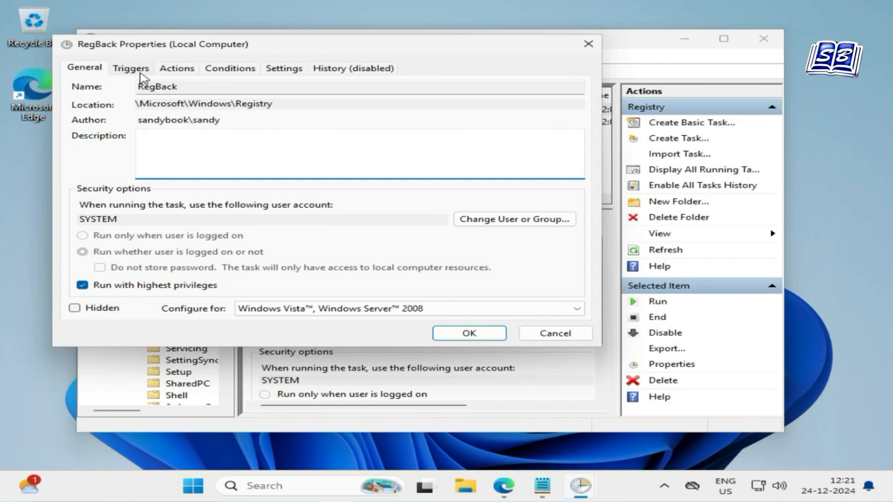
pyautogui.click(140, 73)
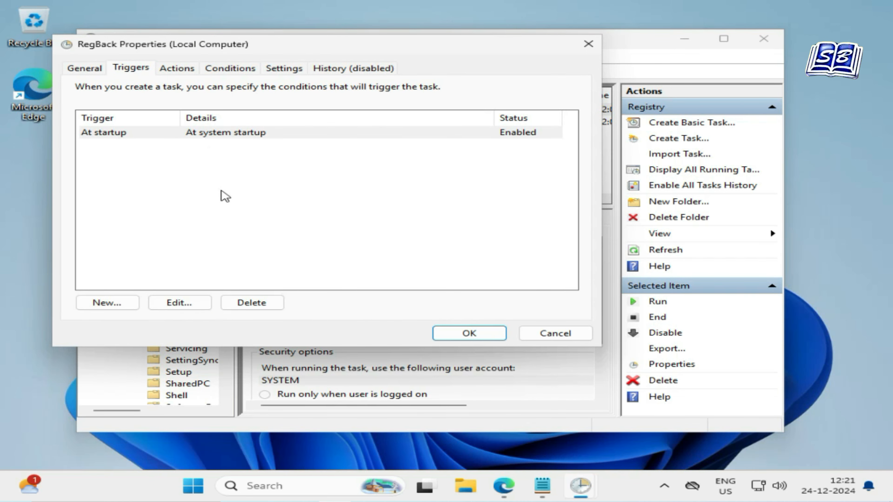
pyautogui.click(177, 71)
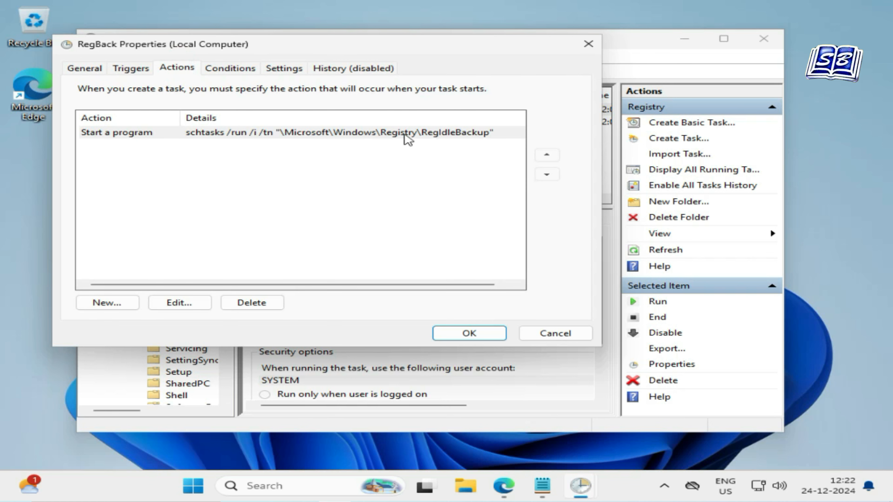
pyautogui.click(239, 70)
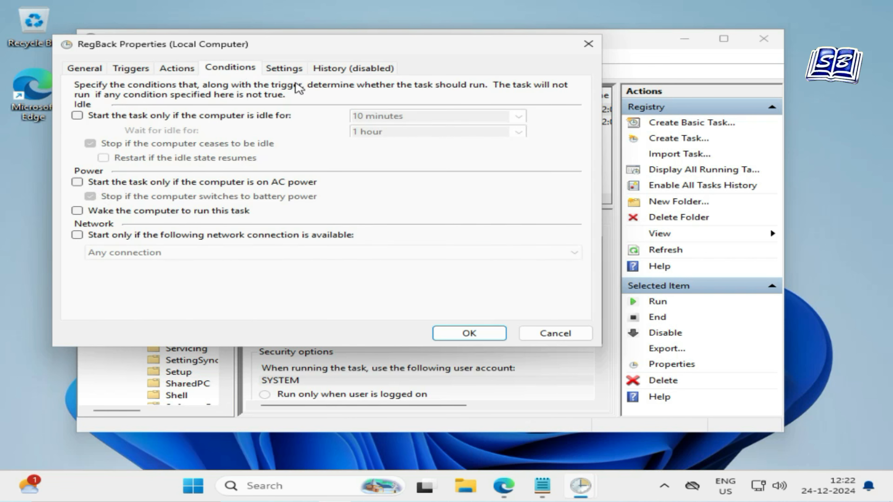
pyautogui.click(291, 70)
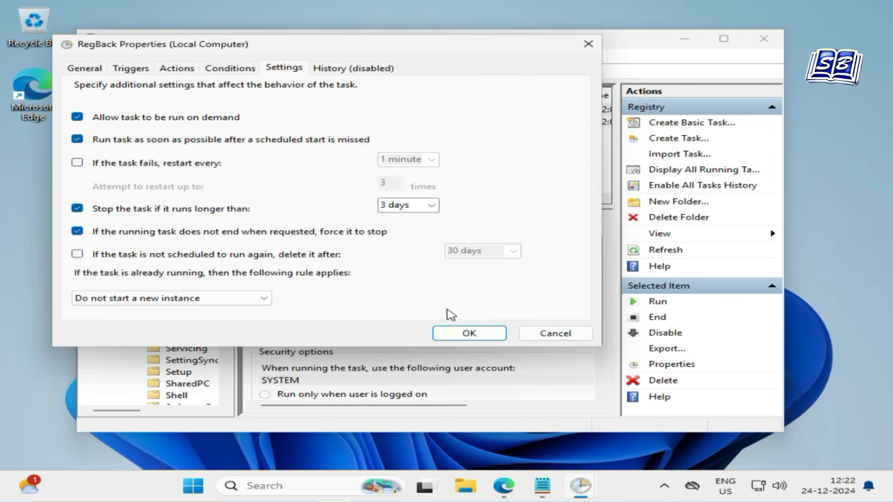
pyautogui.click(464, 333)
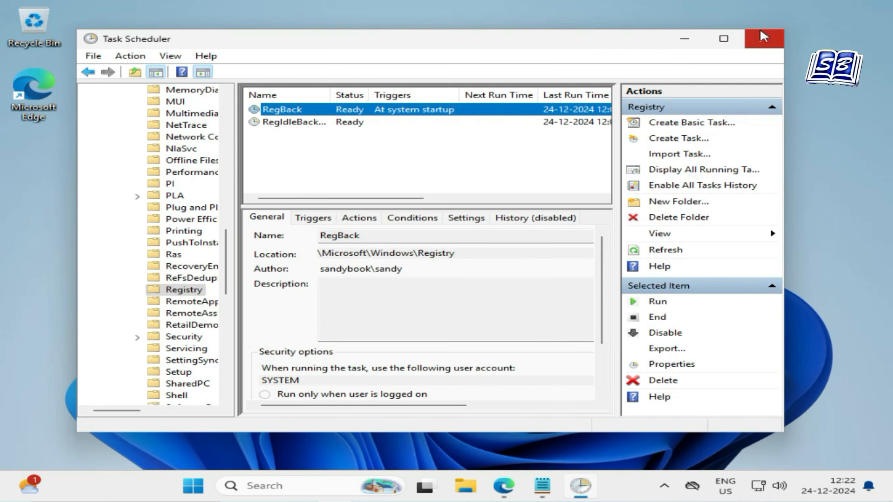
pyautogui.click(763, 36)
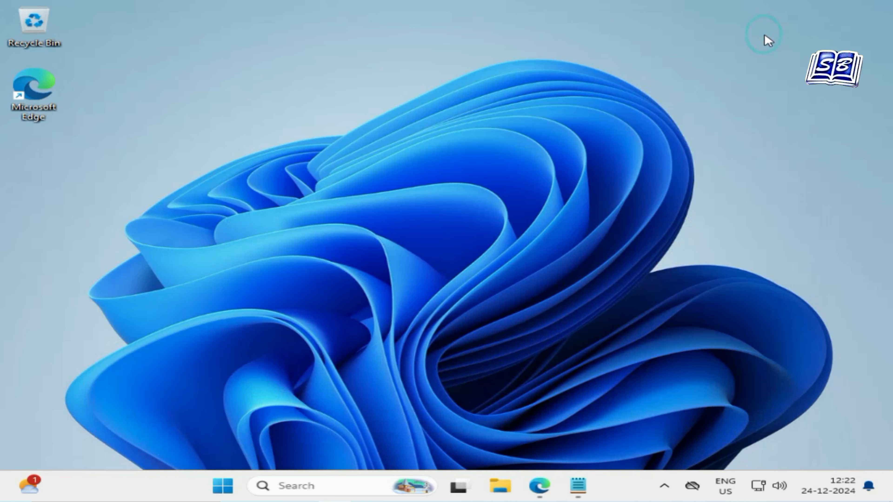
# Examine the registry backup files in C:\Windows\System32\config\RegBack in File Explorer, and close the window.
pyautogui.click(505, 485)
pyautogui.doubleClick(246, 194)
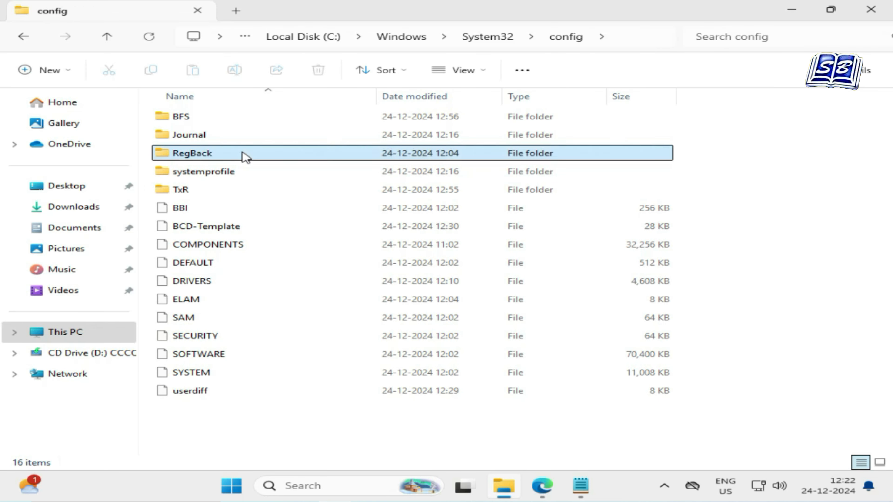
pyautogui.doubleClick(241, 152)
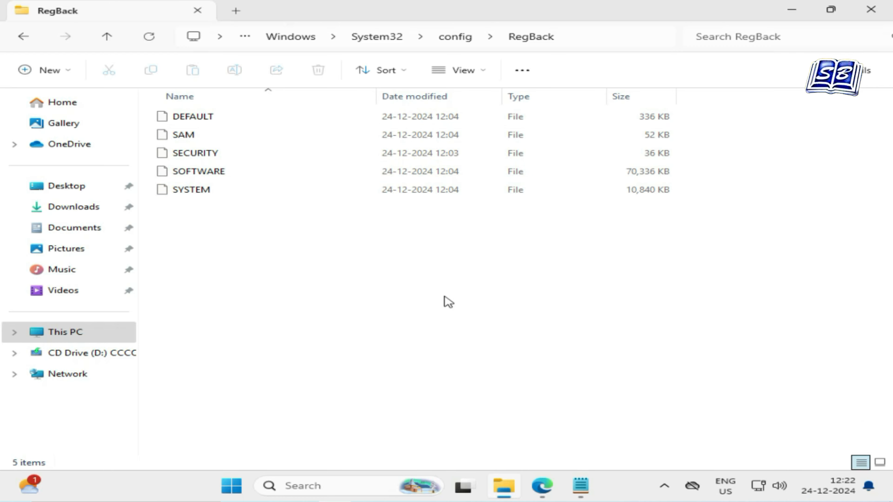
pyautogui.click(876, 15)
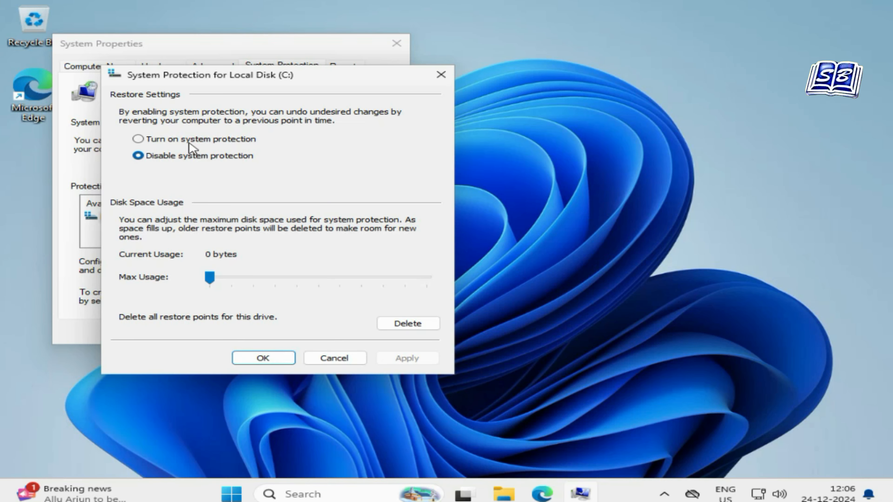
# Turn on system protection for Local Disk (C:) with the maximum disk space usage set to 2%.
pyautogui.click(190, 139)
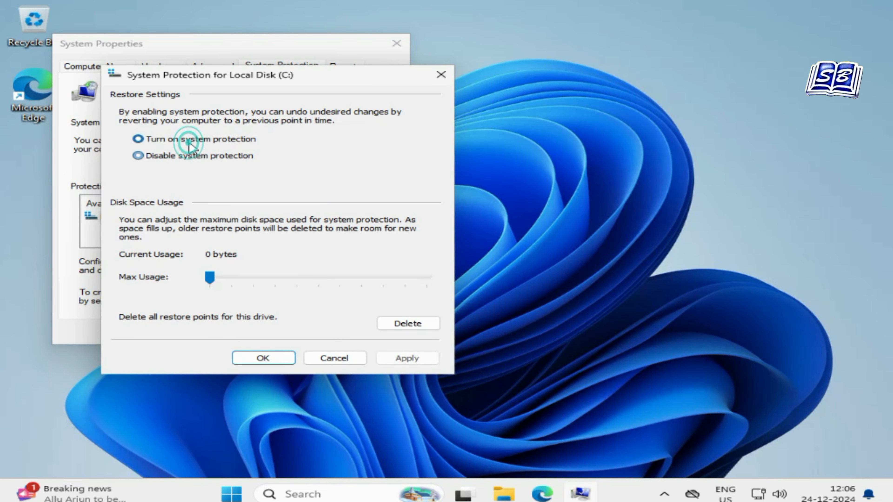
pyautogui.click(283, 364)
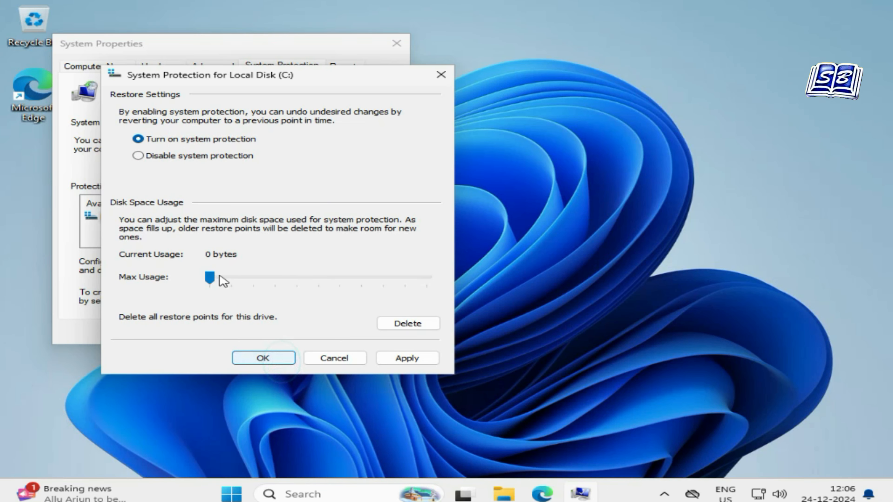
pyautogui.moveTo(210, 278); pyautogui.dragTo(218, 283)
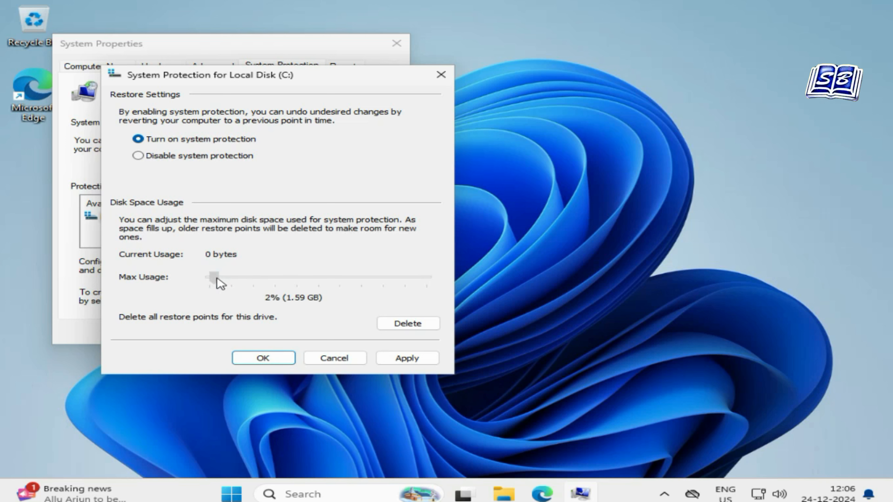
pyautogui.click(269, 361)
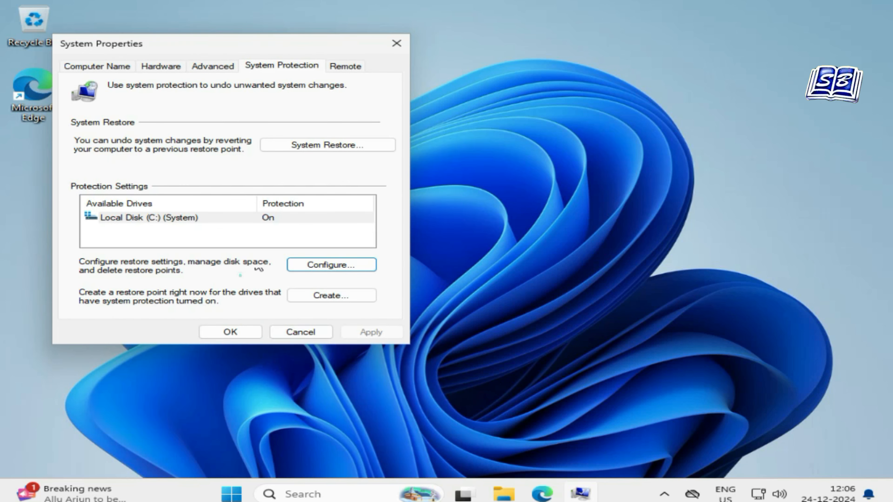
# Create a restore point with the description sandybook, and close System Properties.
pyautogui.click(145, 148)
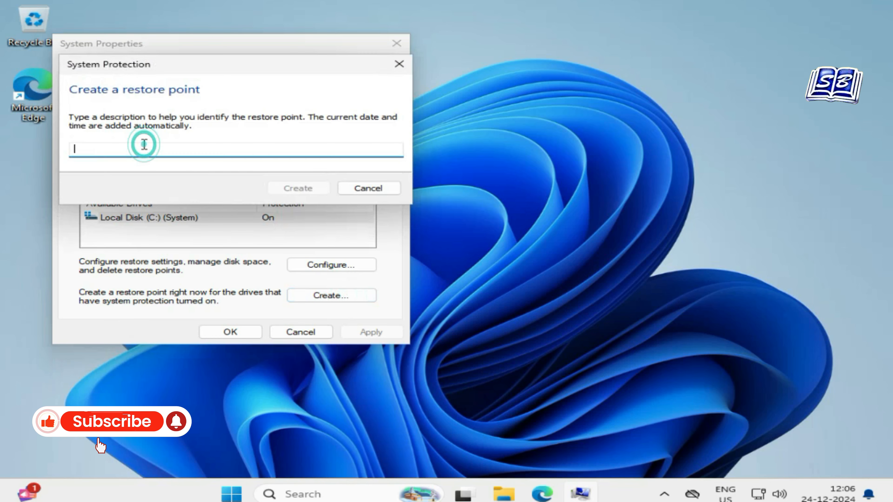
pyautogui.write('sandybook')
pyautogui.click(296, 188)
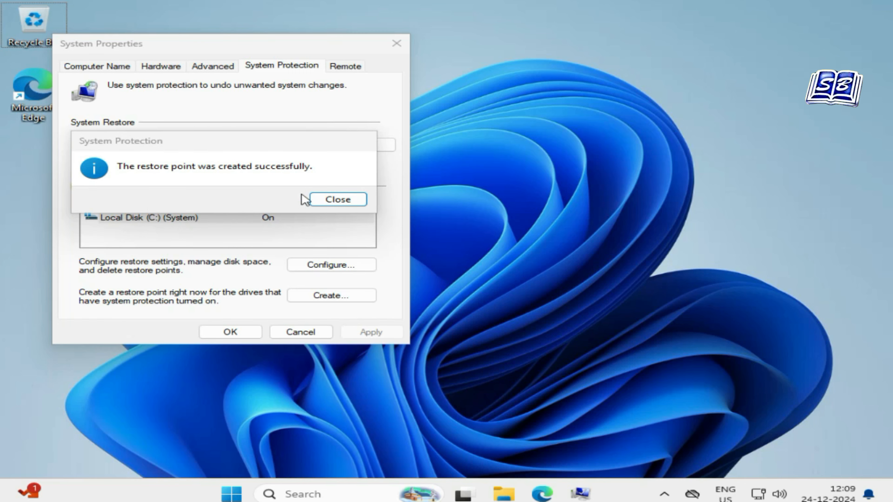
pyautogui.click(348, 206)
pyautogui.click(252, 333)
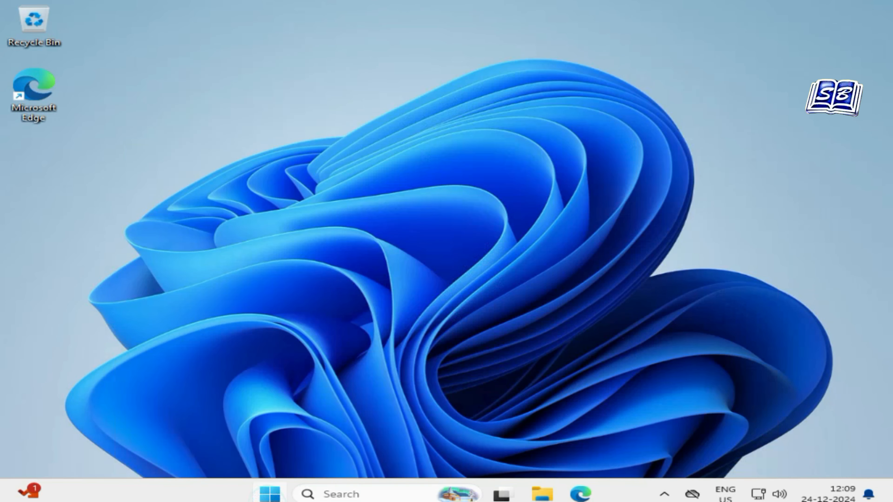
# Check in System Restore, opened from the Recovery tools, that the sandybook restore point is available, cancel the restore, and close Recovery.
pyautogui.click(274, 494)
pyautogui.write('re')
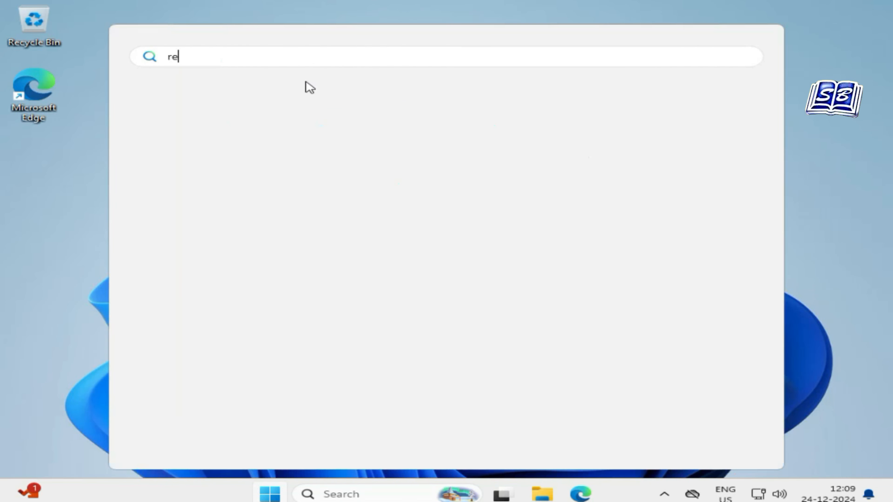
pyautogui.write('covry')
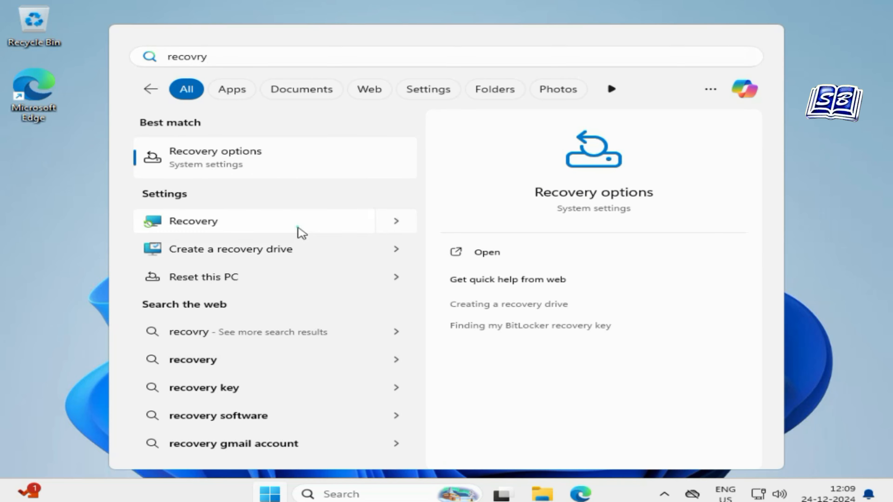
pyautogui.click(302, 233)
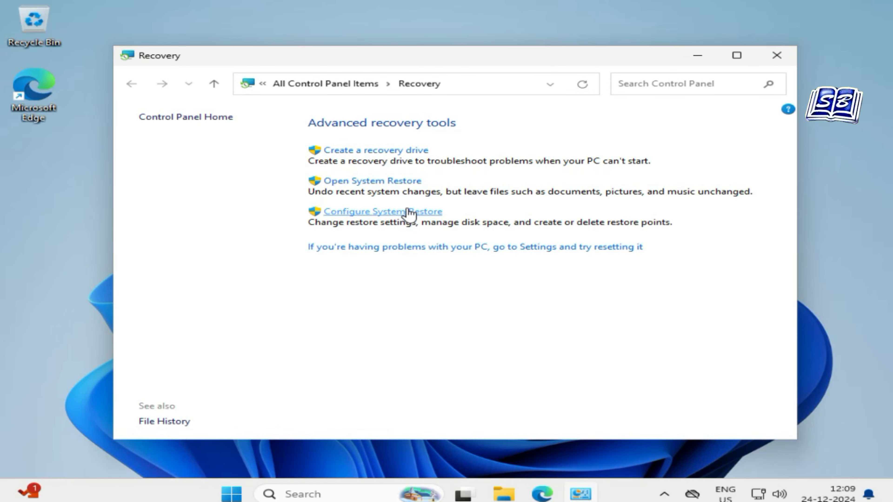
pyautogui.click(382, 184)
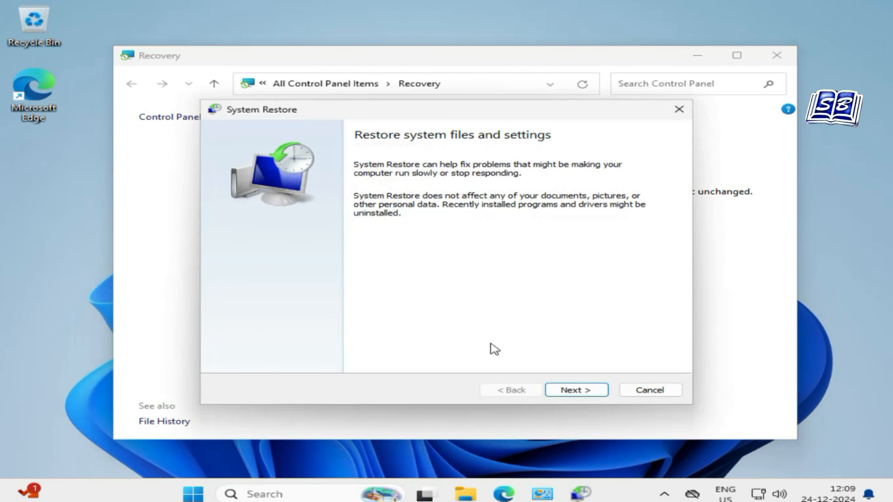
pyautogui.click(572, 390)
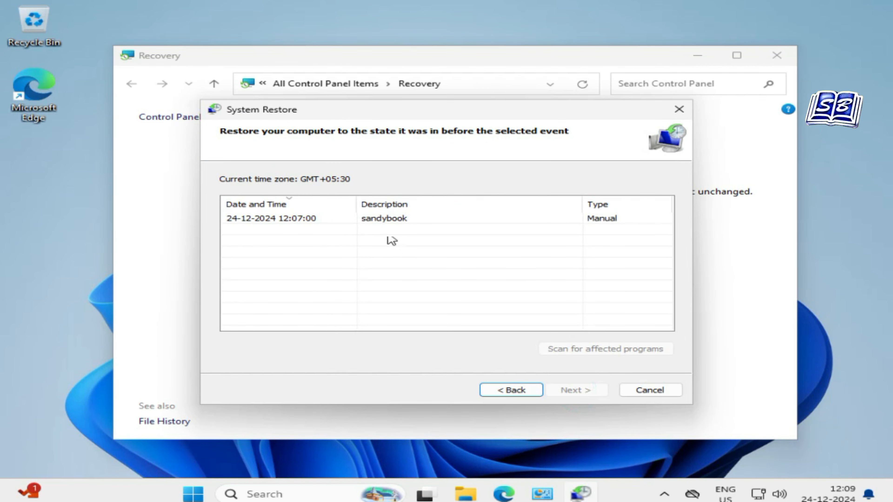
pyautogui.click(385, 223)
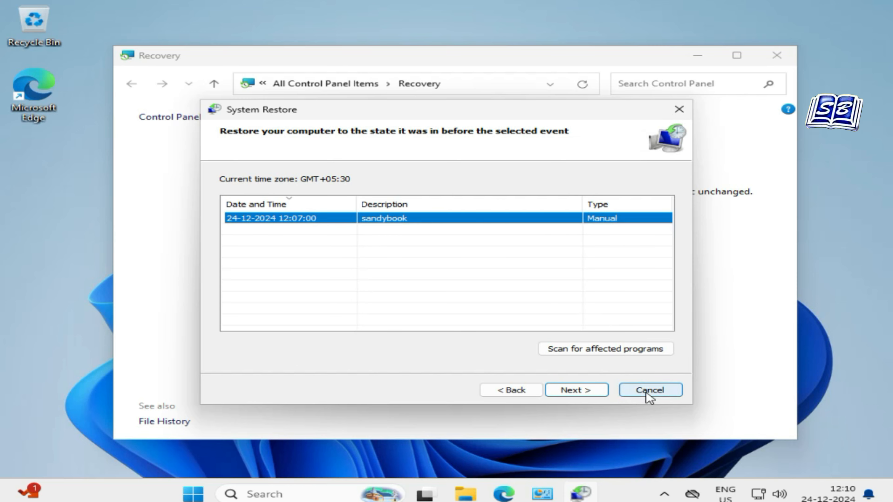
pyautogui.click(650, 398)
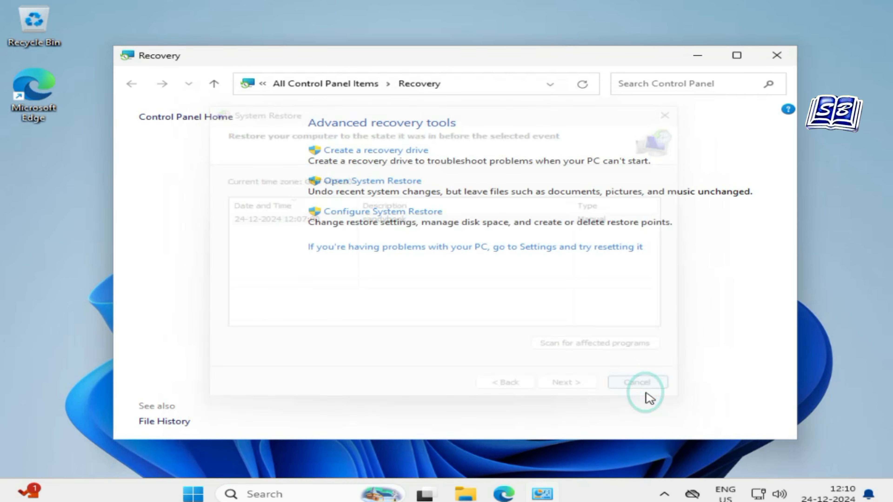
pyautogui.click(779, 59)
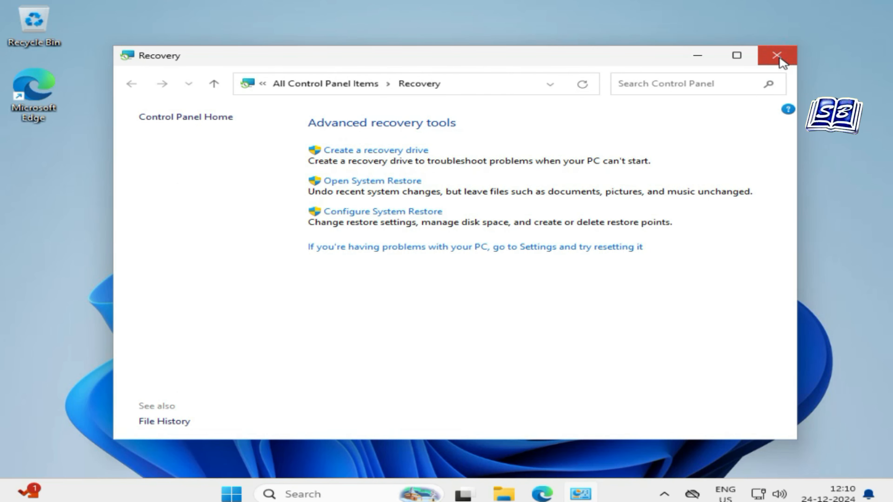
# Switch to Microsoft Edge, maximize its window, and search the web for chrome.
pyautogui.doubleClick(42, 91)
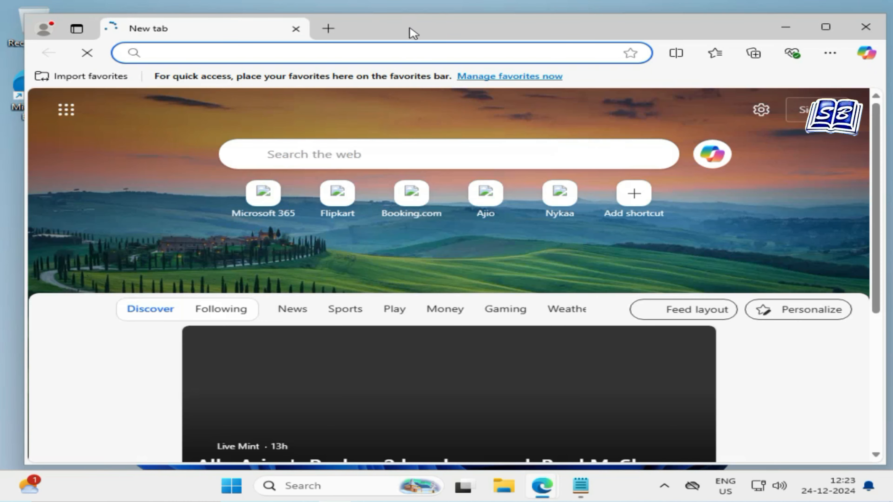
pyautogui.doubleClick(409, 29)
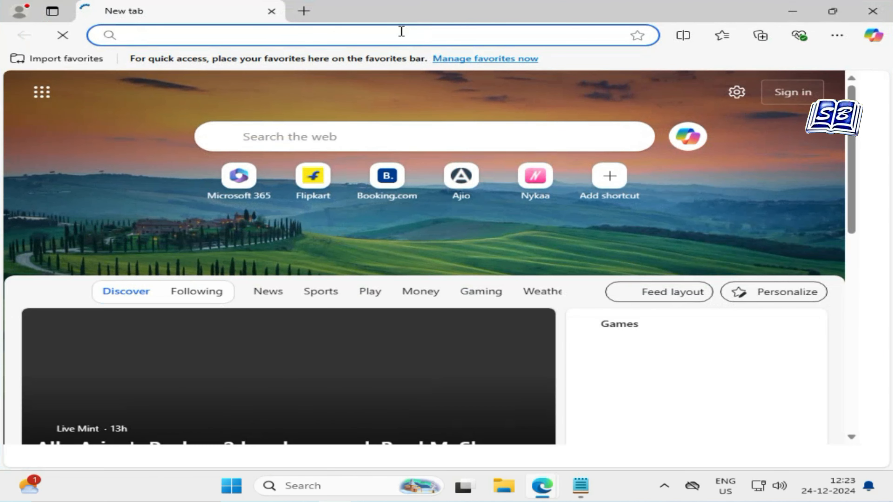
pyautogui.click(401, 31)
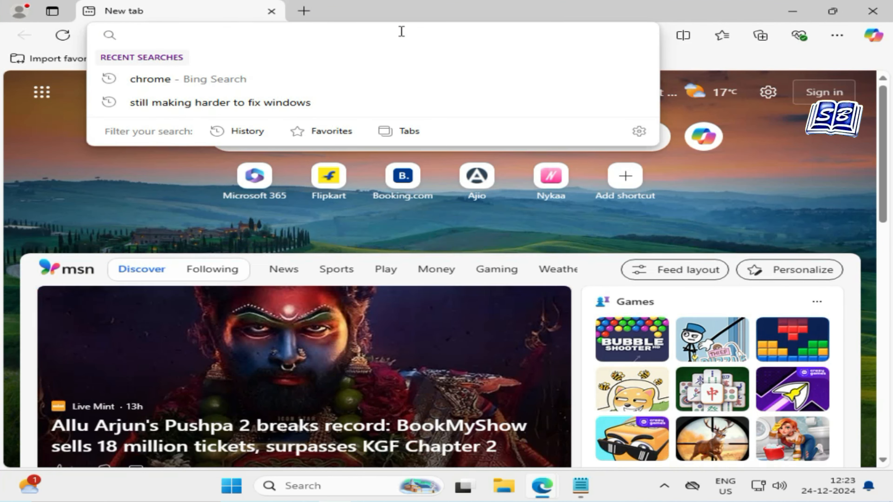
pyautogui.write('chrome')
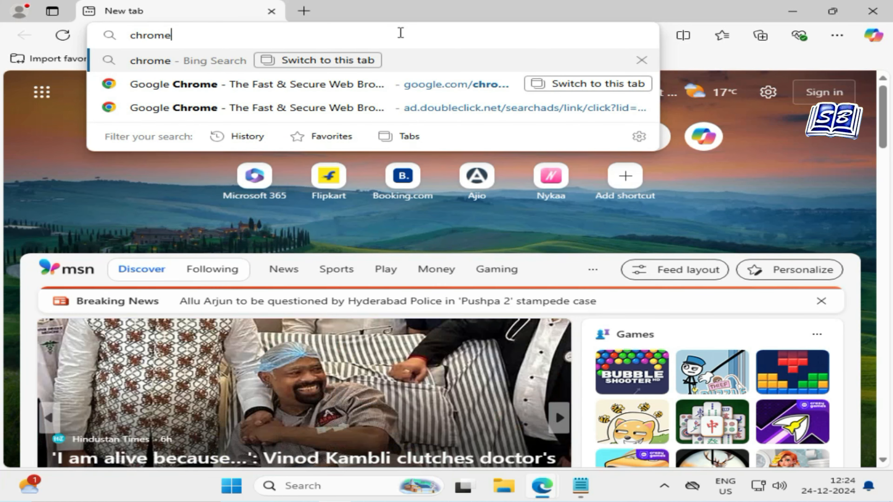
pyautogui.press('Return')
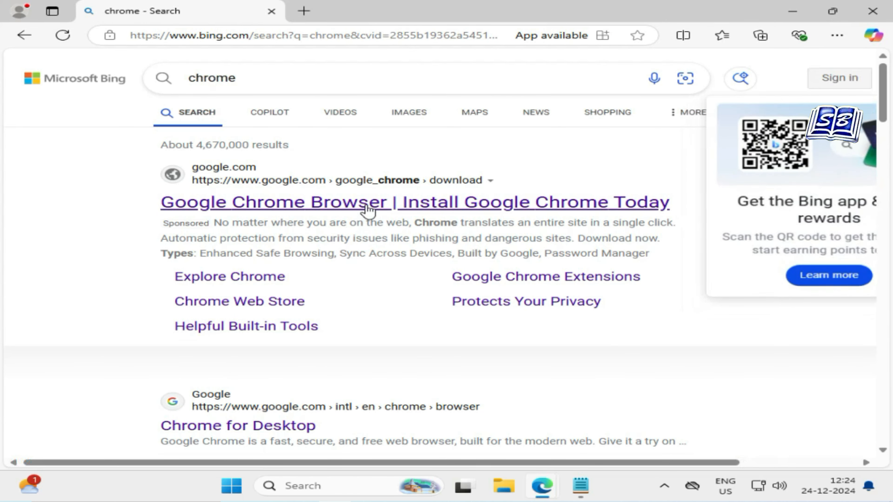
# Download the Chrome installer for Windows from Google's Chrome page, accepting the terms of service.
pyautogui.click(360, 206)
pyautogui.click(508, 399)
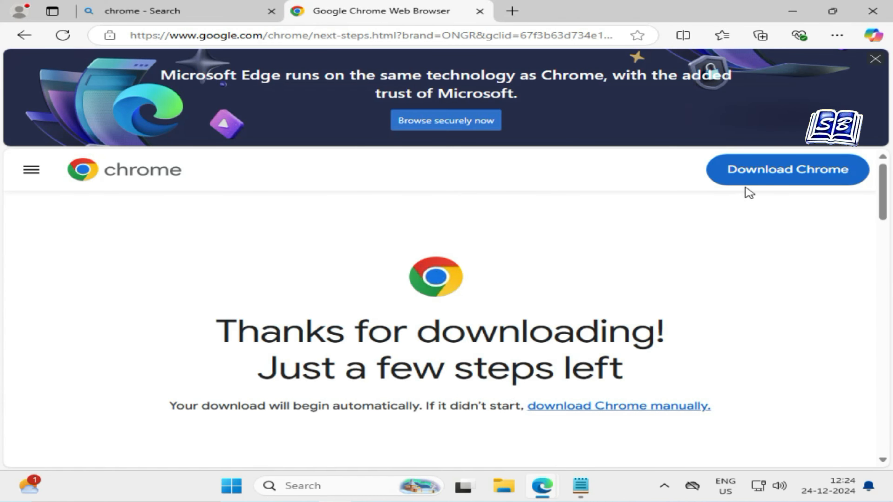
pyautogui.click(769, 178)
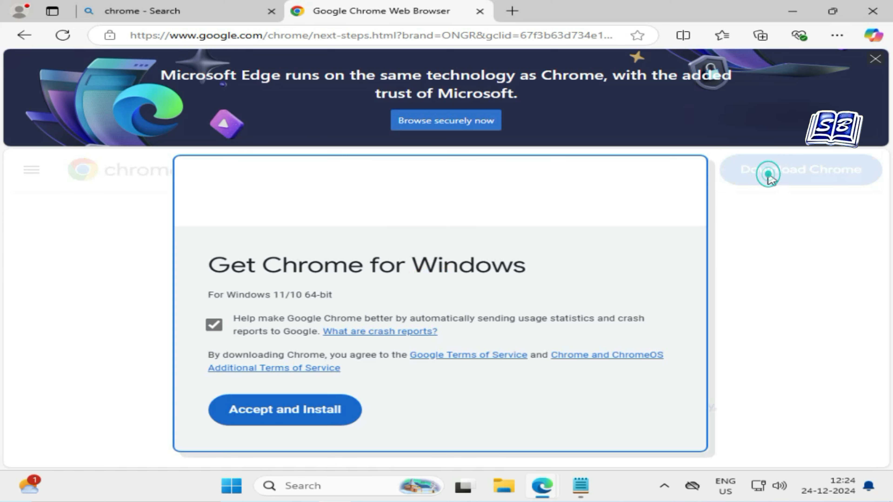
pyautogui.click(306, 420)
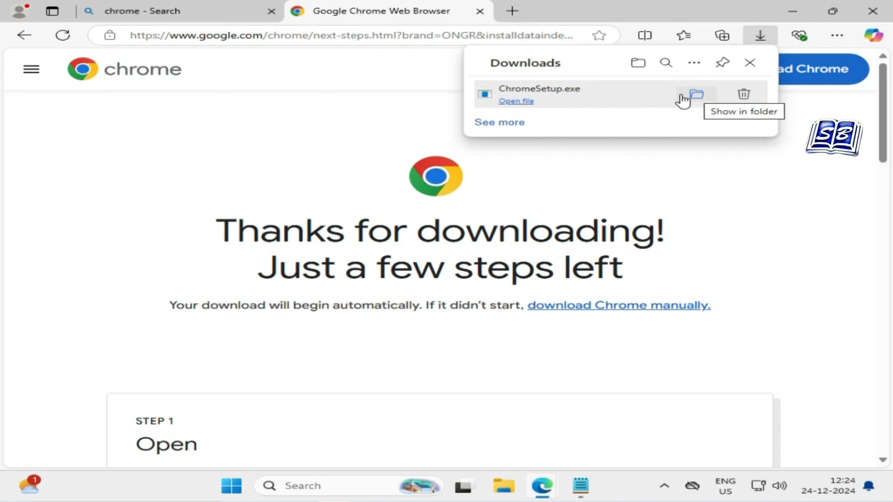
# Run the downloaded ChromeSetup.exe, close the browser, and allow Google Installer to make changes to the device.
pyautogui.click(517, 102)
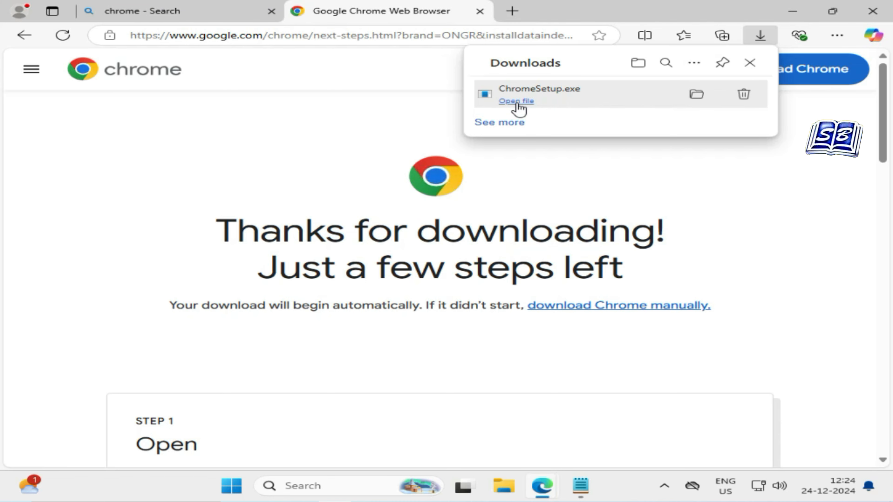
pyautogui.click(874, 16)
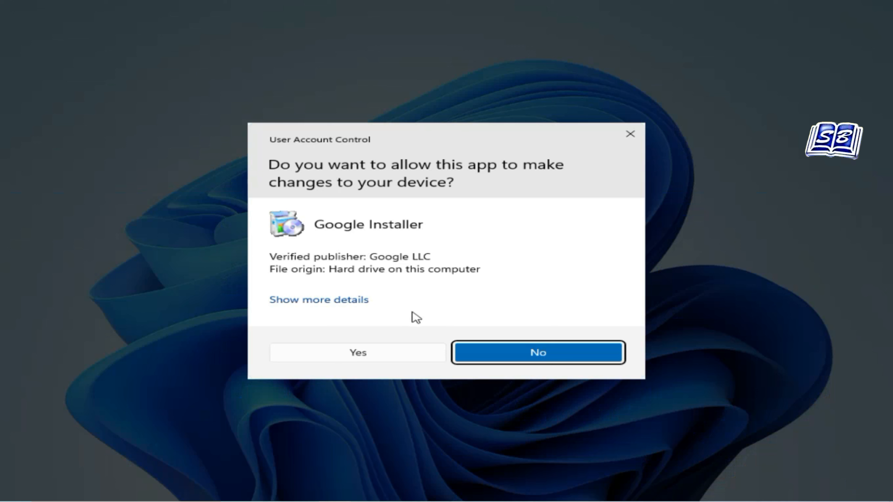
pyautogui.click(397, 356)
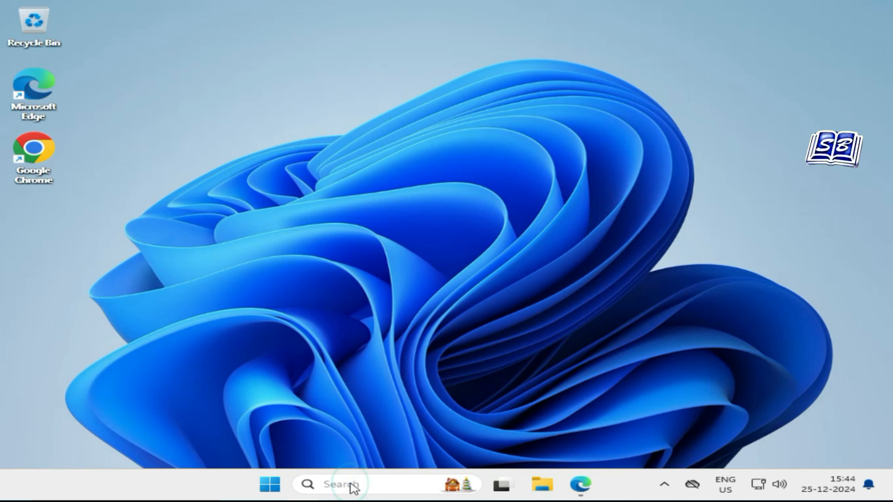
# Find the Recovery tools through Windows search and open System Restore from them.
pyautogui.click(353, 484)
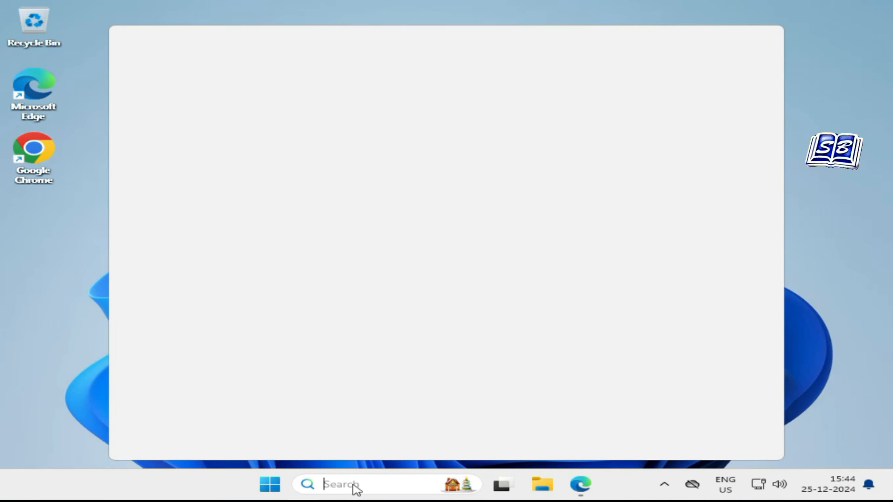
pyautogui.write('recovery')
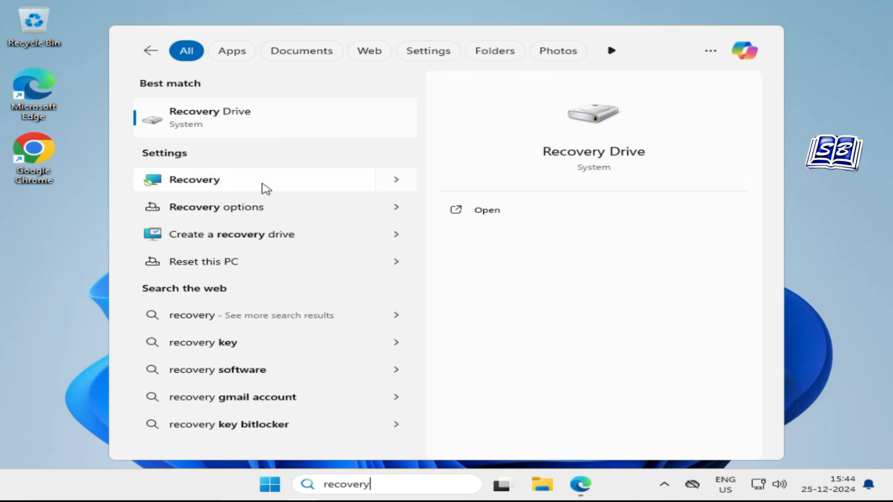
pyautogui.click(334, 186)
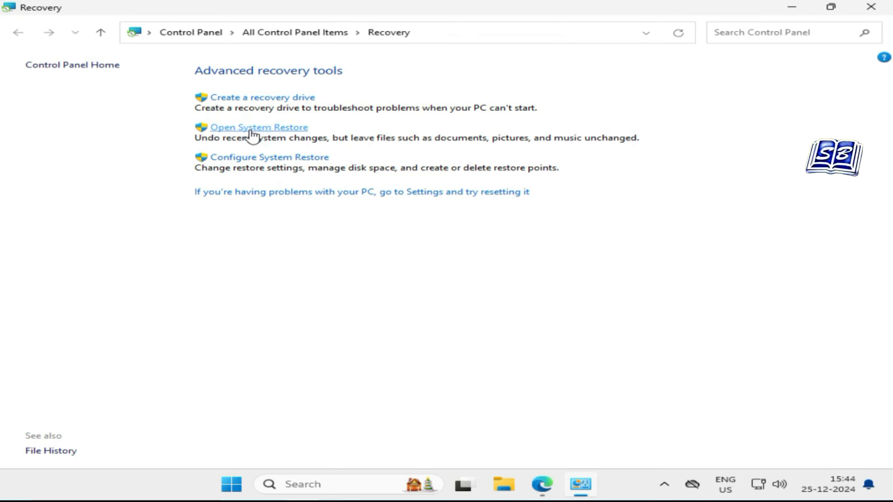
pyautogui.click(270, 132)
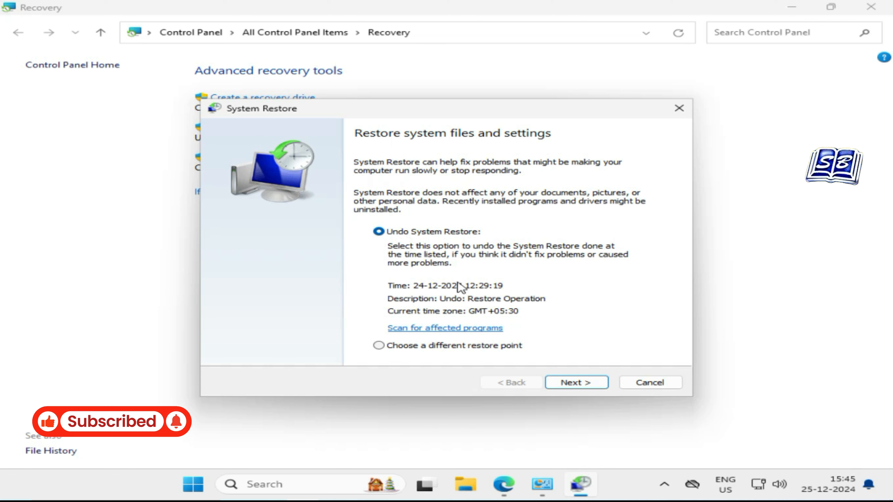
pyautogui.click(448, 349)
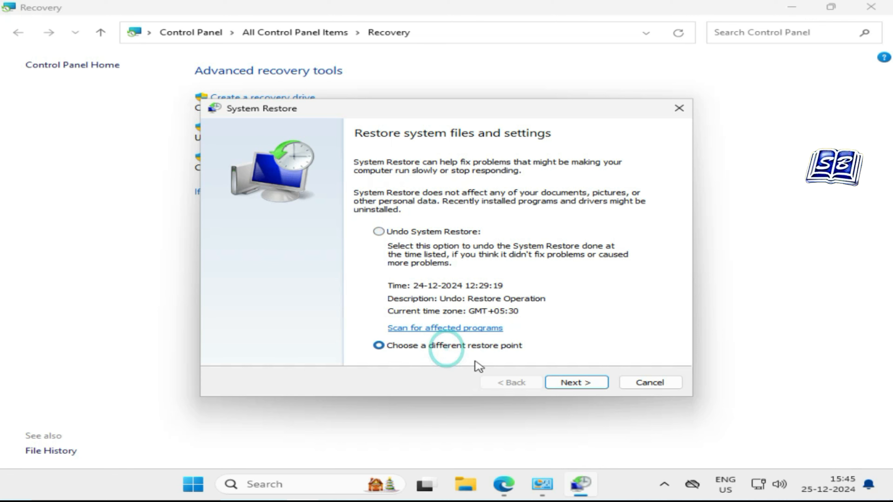
pyautogui.click(578, 384)
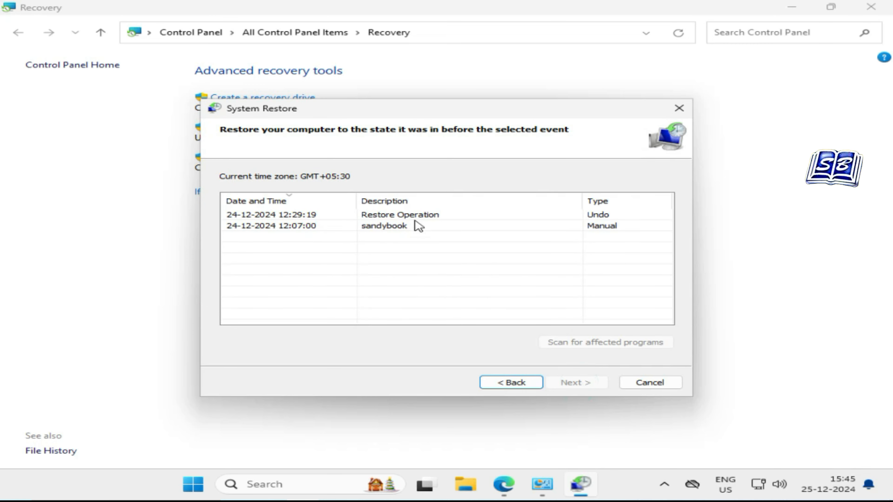
pyautogui.click(416, 228)
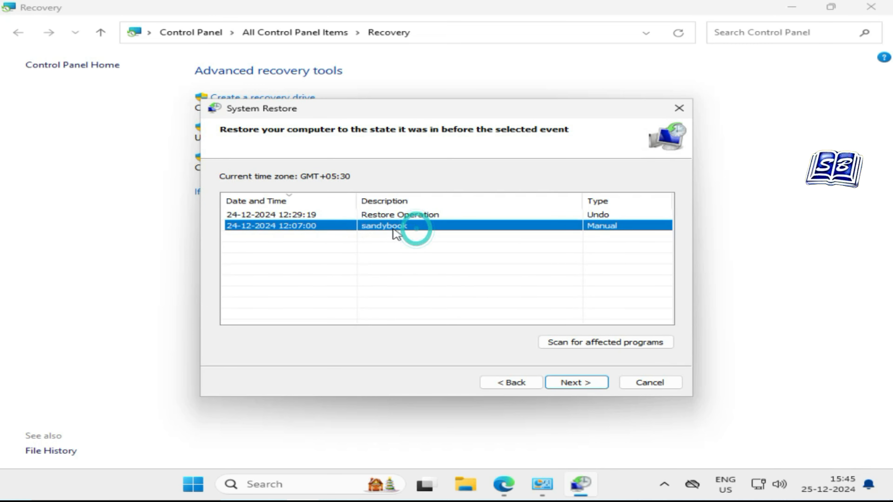
pyautogui.click(291, 216)
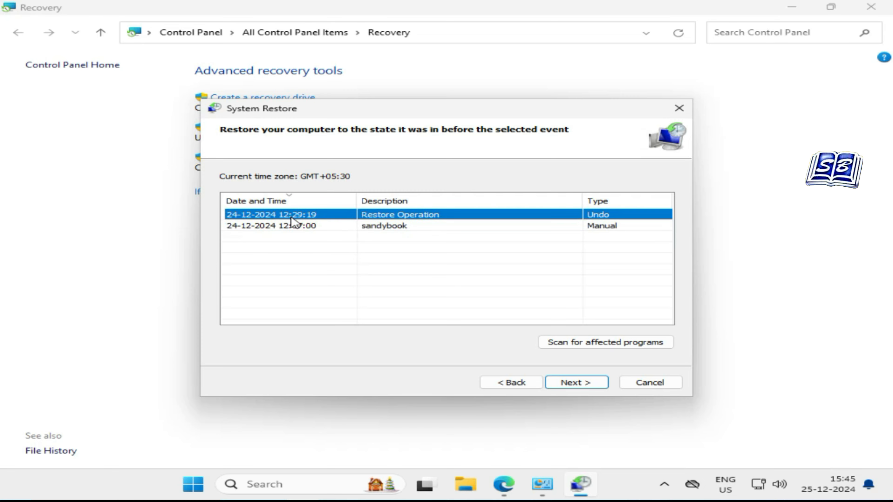
pyautogui.click(404, 227)
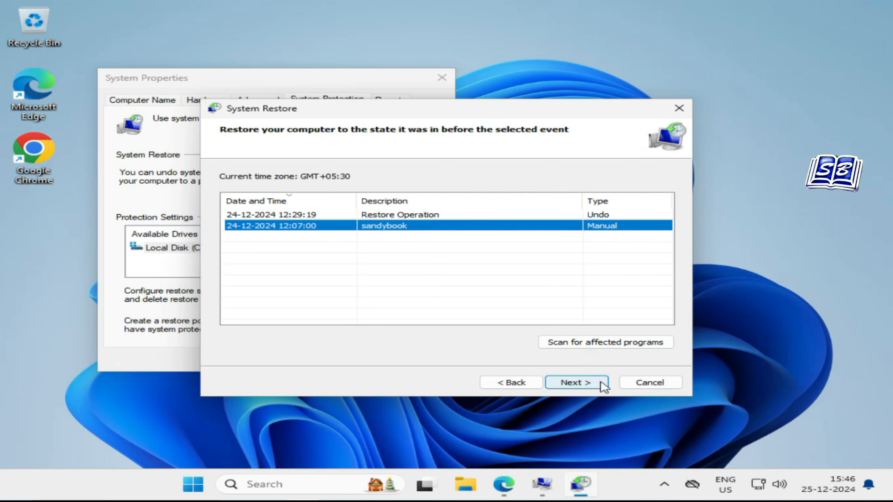
pyautogui.click(602, 384)
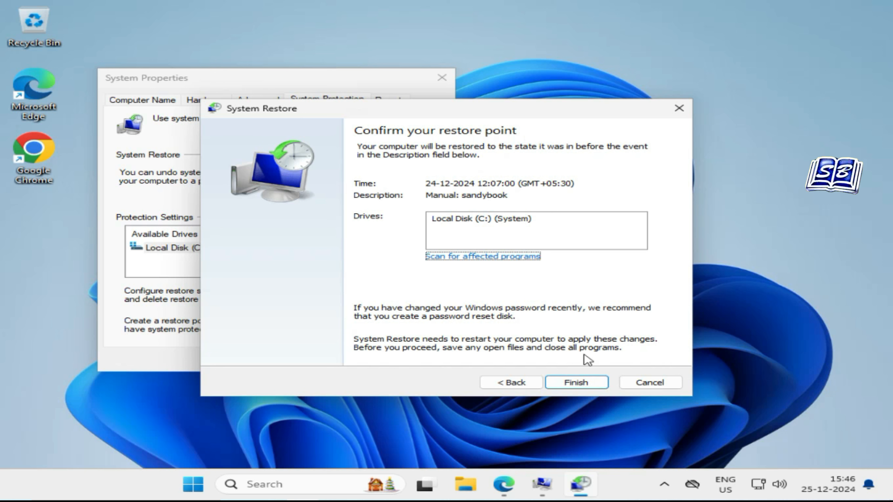
pyautogui.click(579, 374)
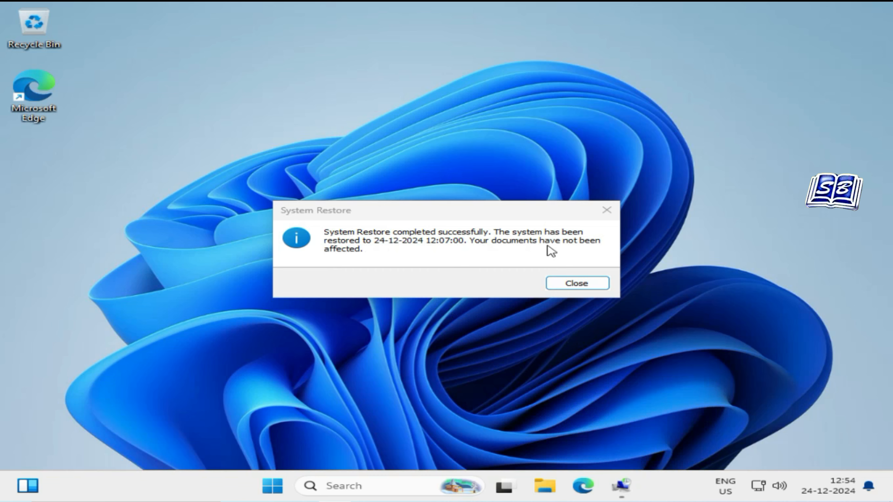
pyautogui.click(571, 287)
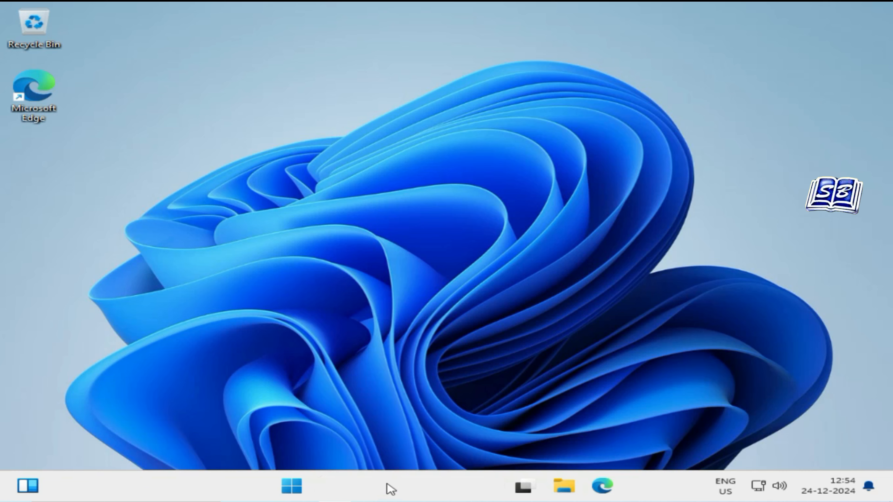
# Open Control Panel and show its items as large icons.
pyautogui.click(386, 482)
pyautogui.write('cp')
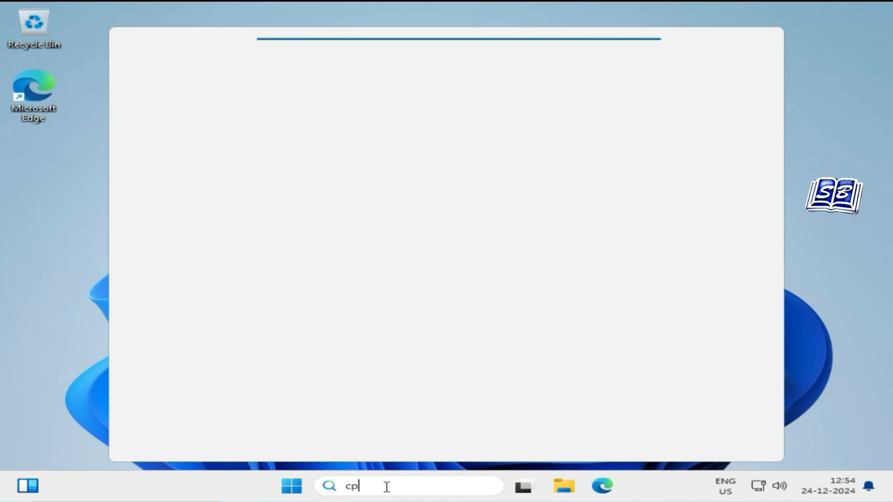
pyautogui.click(500, 213)
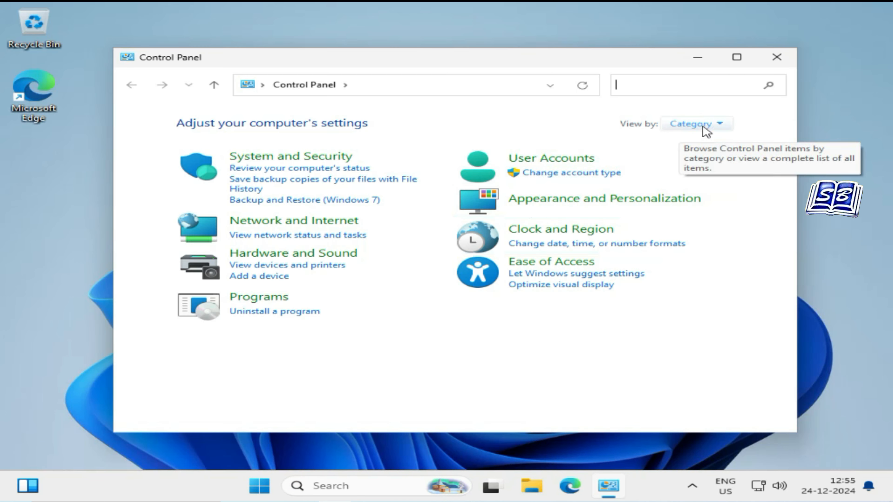
pyautogui.click(703, 126)
pyautogui.click(706, 159)
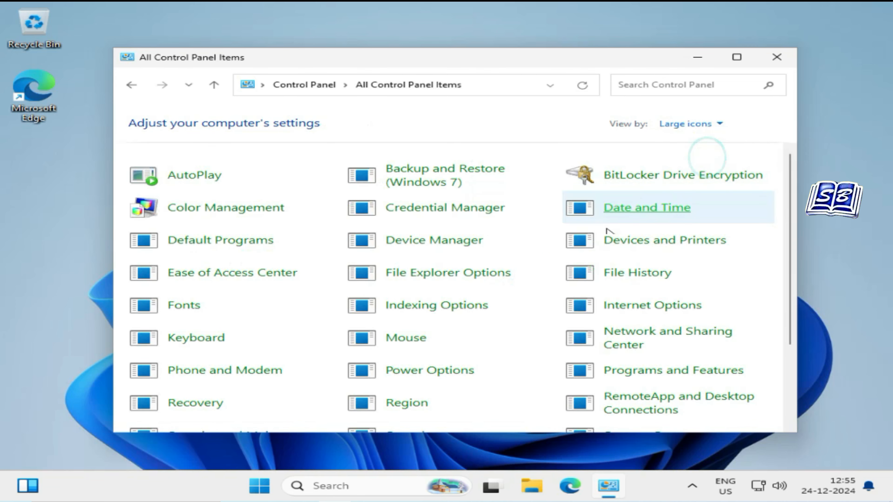
pyautogui.scroll(-1, 492, 362)
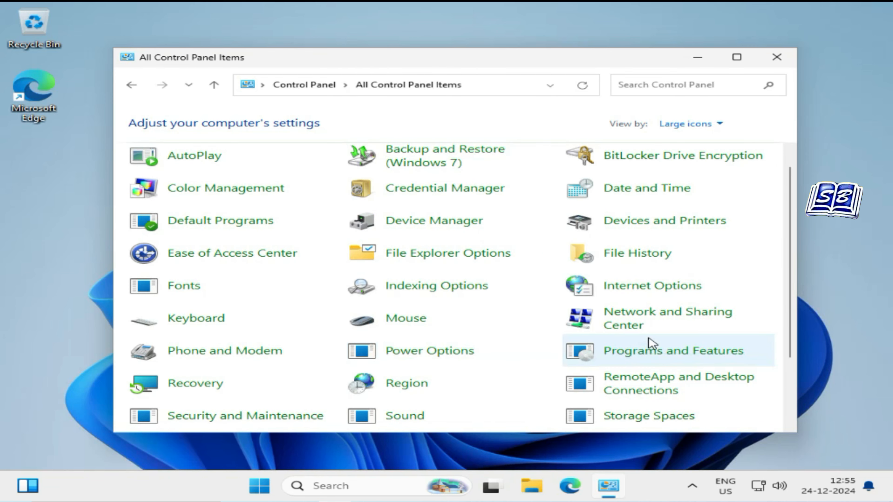
# Check the installed programs in Programs and Features for Chrome and close the window.
pyautogui.click(652, 347)
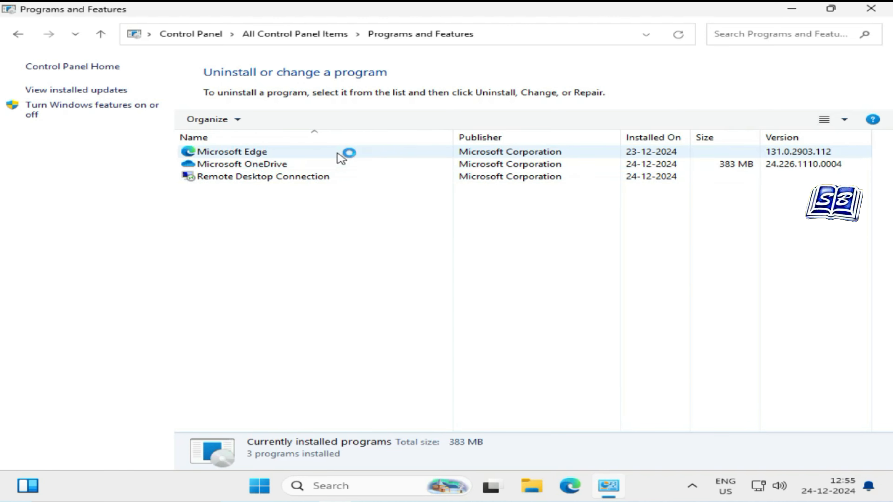
pyautogui.click(875, 9)
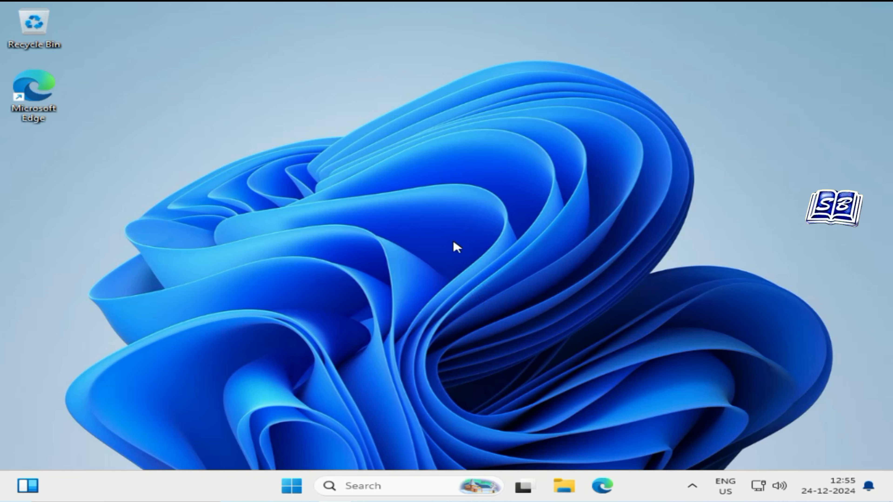
# Open File Explorer and browse to the System32 folder inside C:\Windows.
pyautogui.click(565, 493)
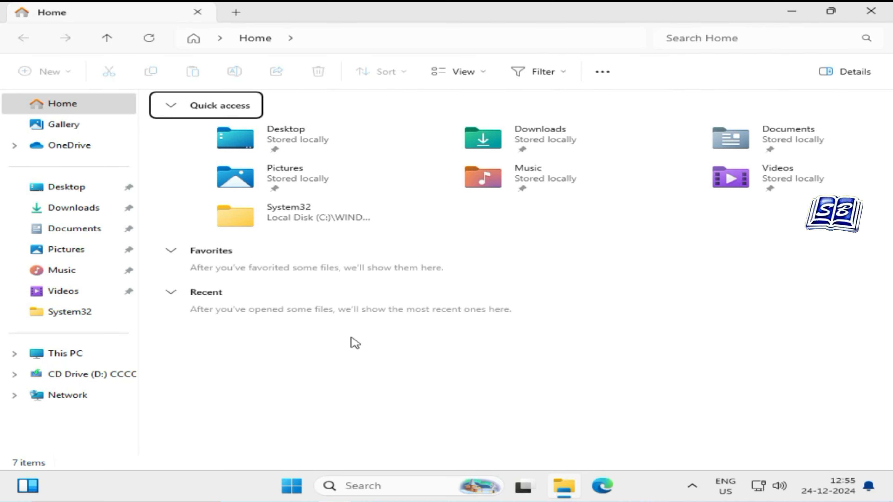
pyautogui.click(74, 356)
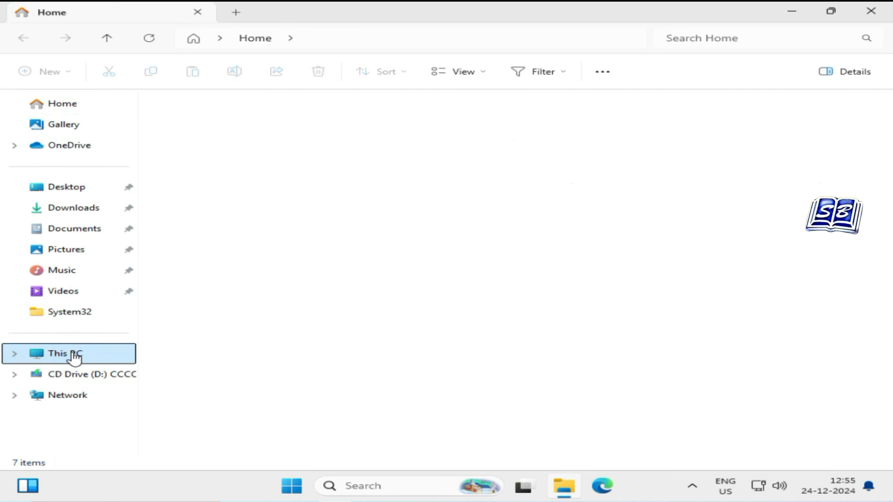
pyautogui.doubleClick(297, 138)
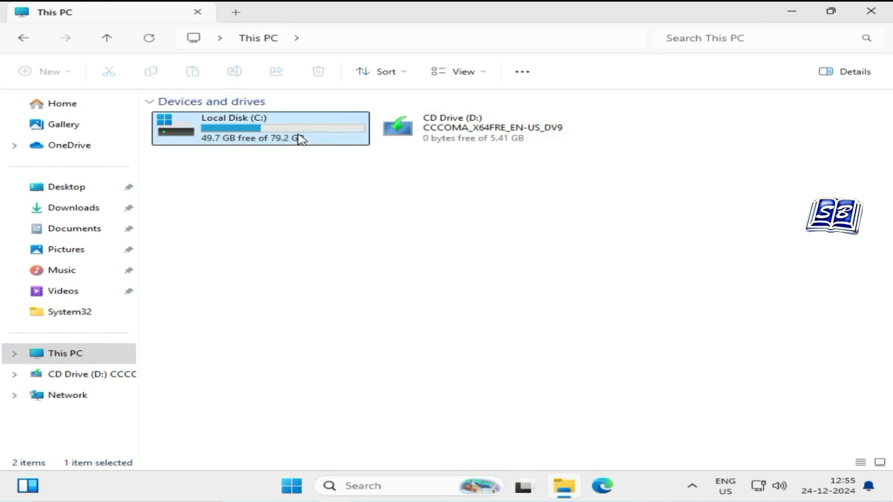
pyautogui.click(249, 190)
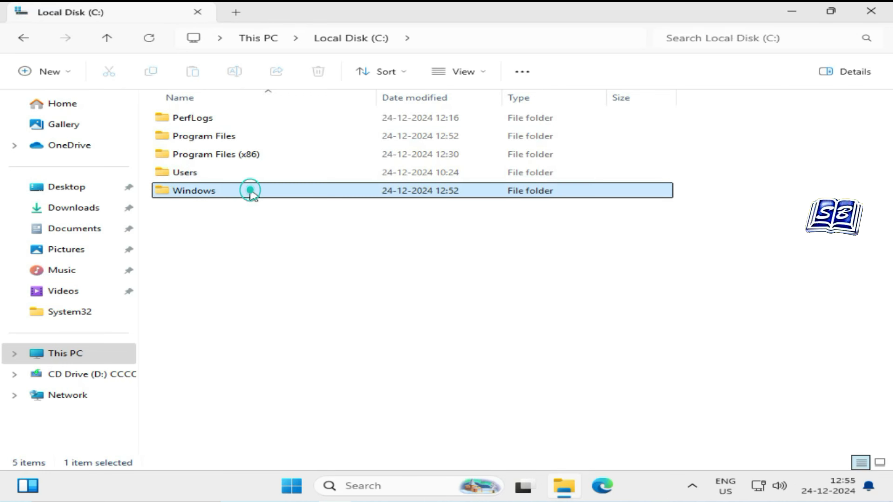
pyautogui.doubleClick(250, 190)
pyautogui.press('s')
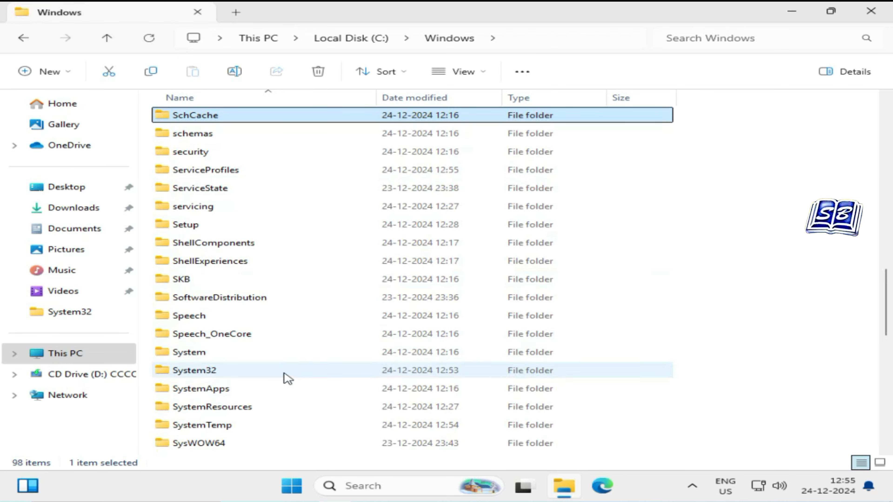
pyautogui.scroll(-3, 281, 373)
pyautogui.click(255, 213)
pyautogui.doubleClick(256, 215)
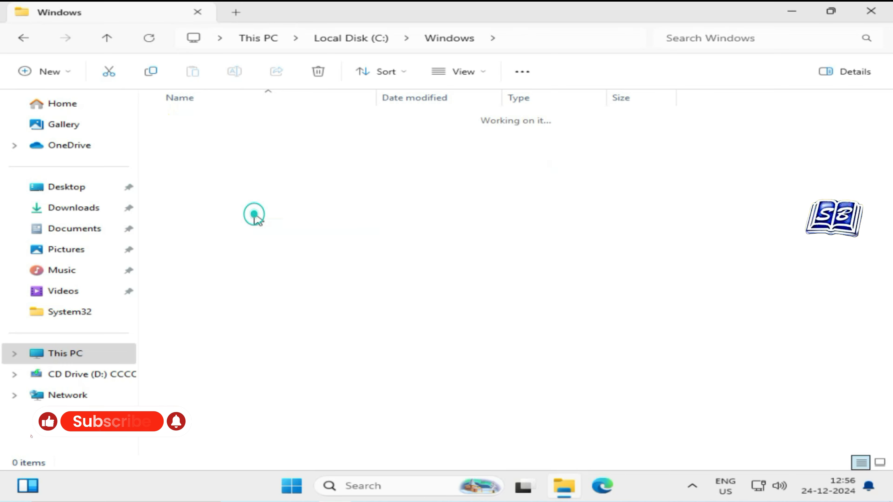
# Find the config folder within System32 and open it.
pyautogui.press('c')
pyautogui.scroll(-3, 265, 349)
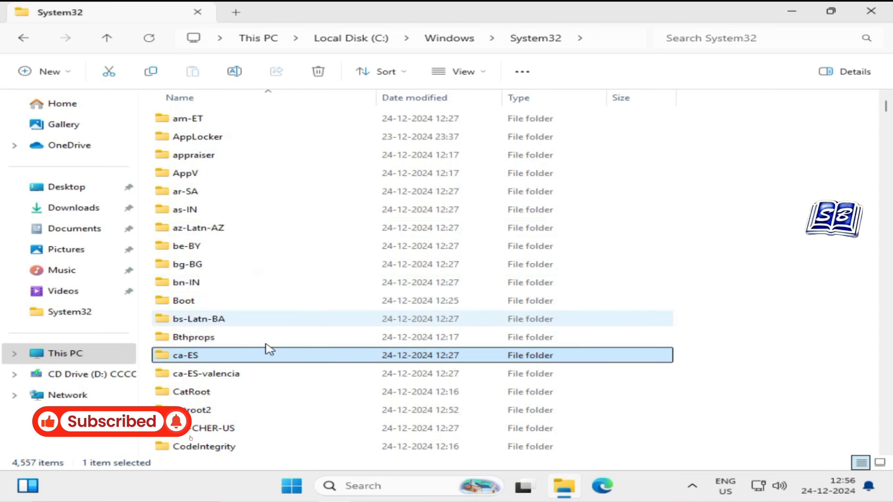
pyautogui.click(248, 365)
pyautogui.doubleClick(248, 370)
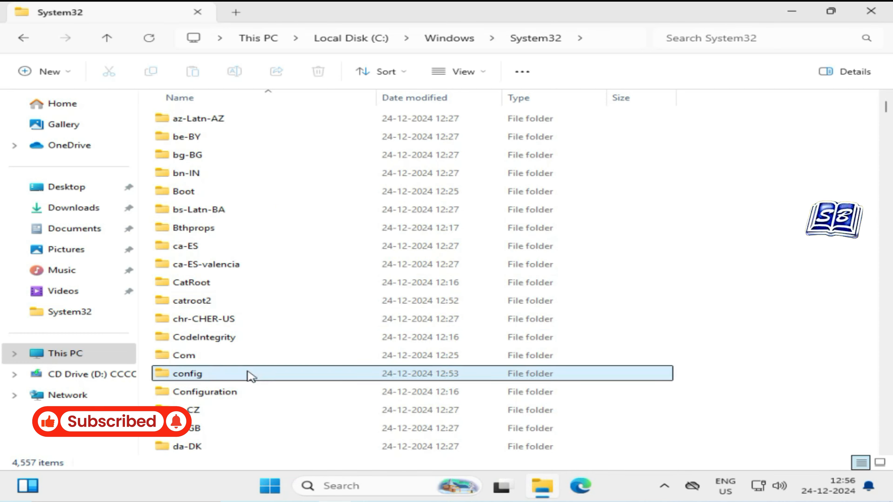
# Examine the SYSTEM, SOFTWARE, SECURITY and SAM registry files, compare them with the copies in RegBack, and return to the config folder.
pyautogui.click(247, 372)
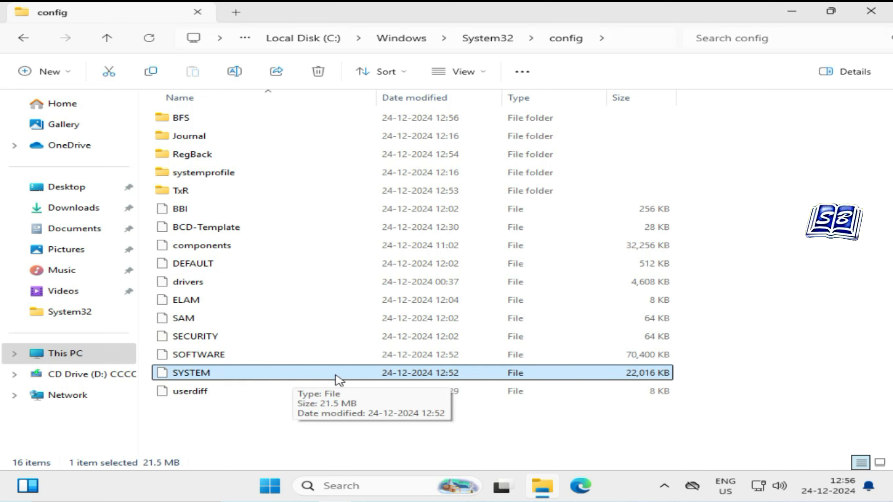
pyautogui.click(210, 355)
pyautogui.click(209, 337)
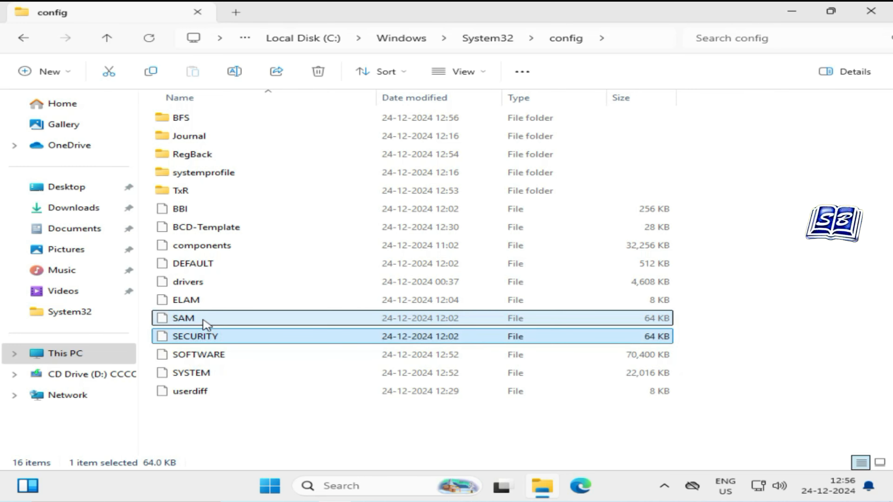
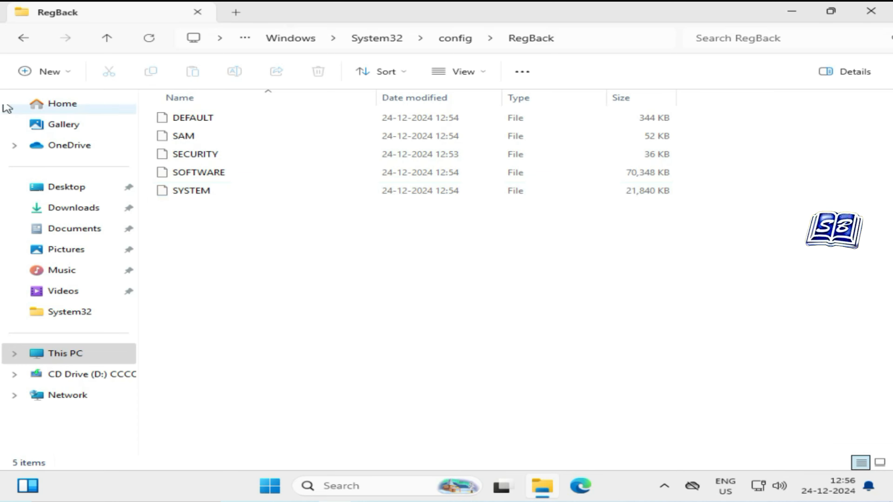
pyautogui.click(22, 41)
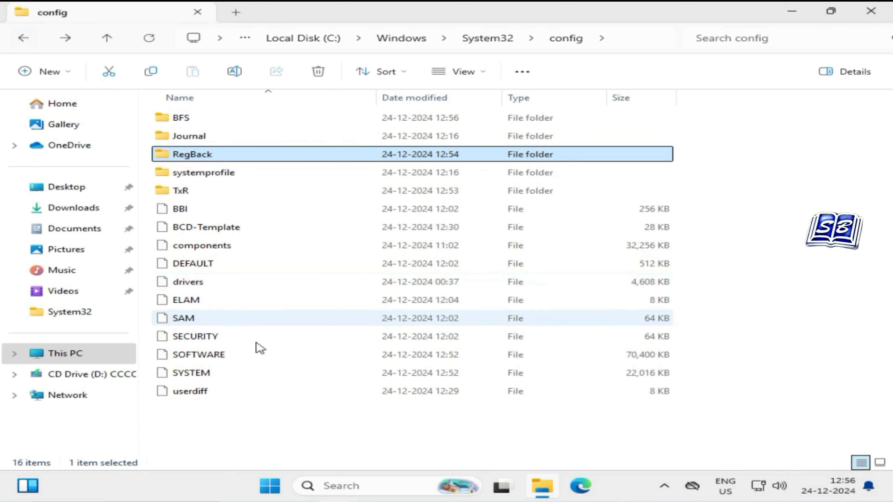
# Try to delete the SYSTEM registry file from the config folder and dismiss the file-in-use dialog.
pyautogui.click(252, 374)
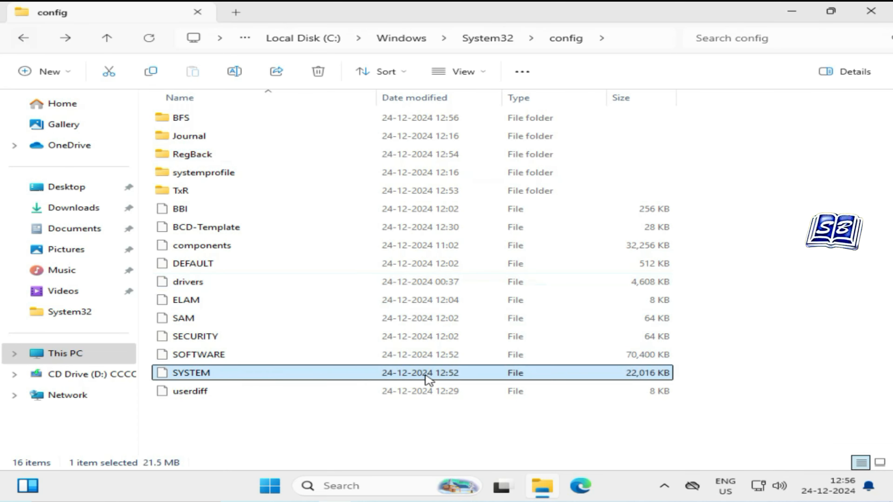
pyautogui.rightClick(356, 375)
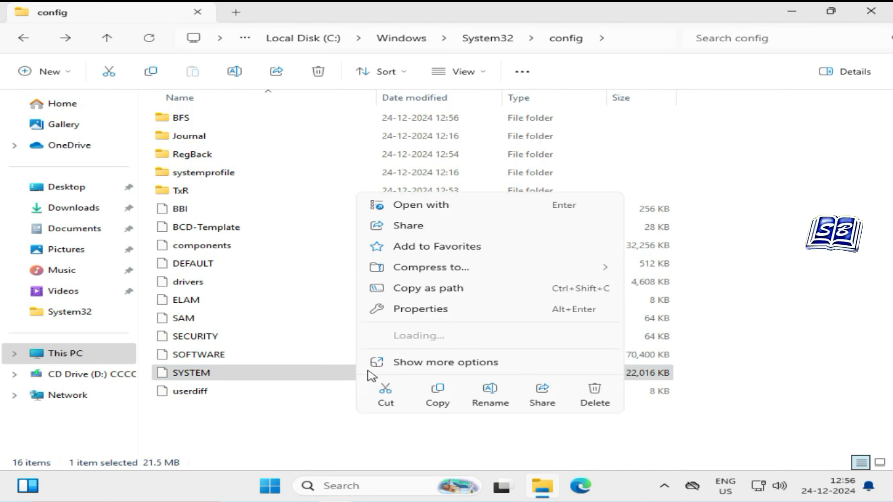
pyautogui.click(589, 404)
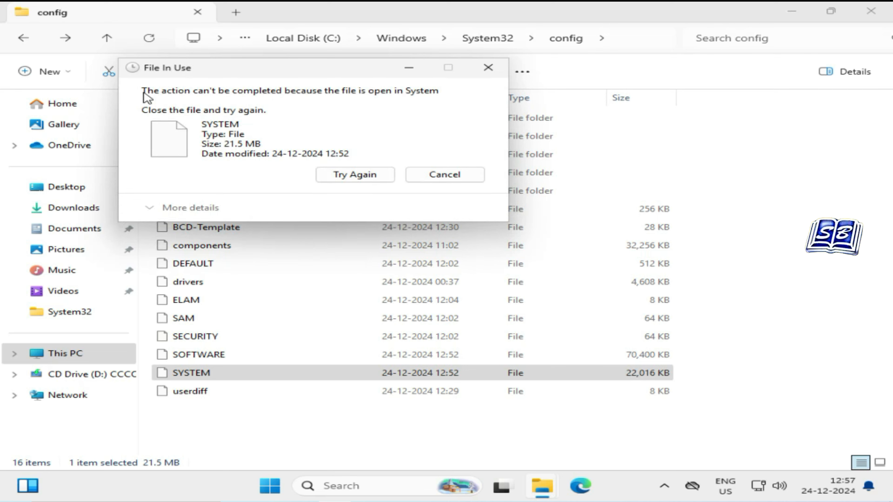
pyautogui.click(144, 93)
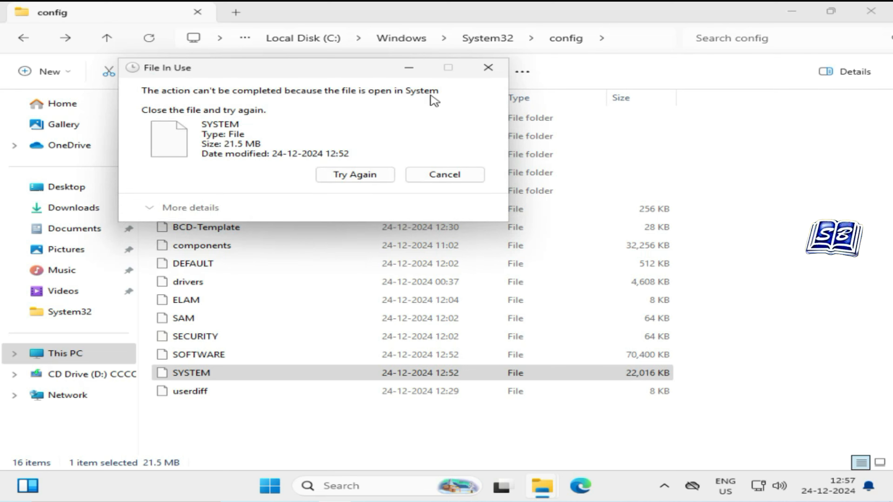
pyautogui.click(454, 173)
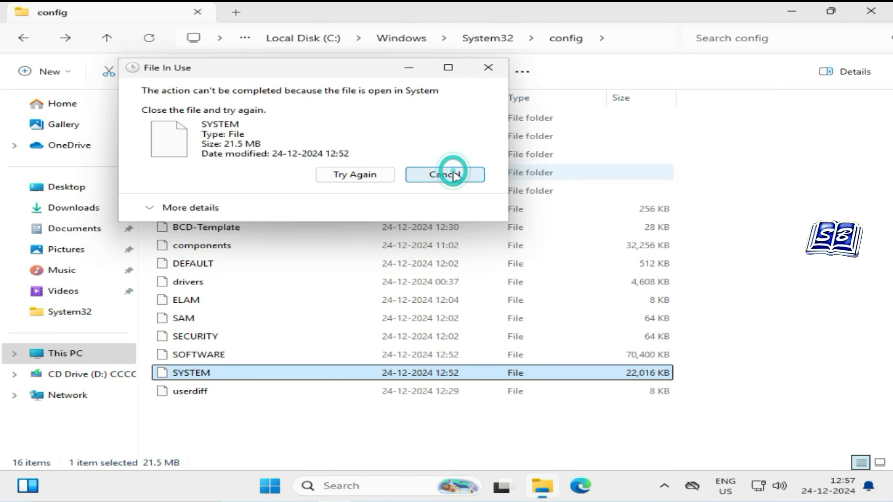
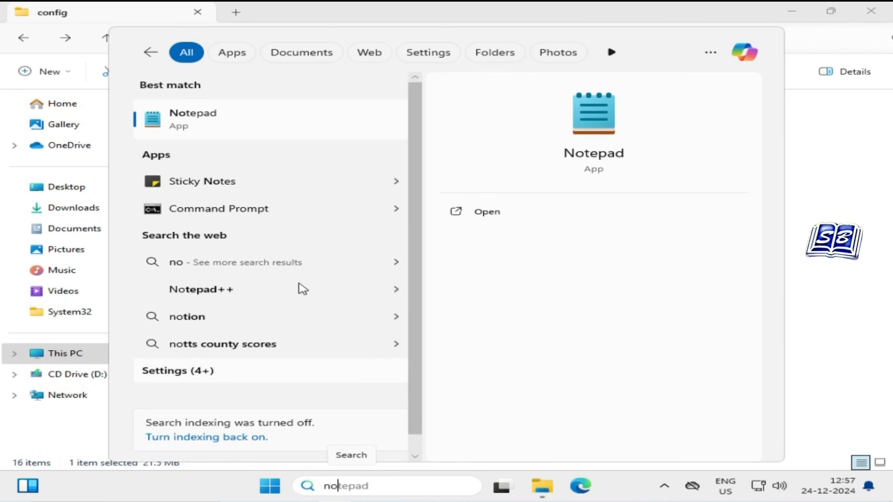
pyautogui.click(238, 127)
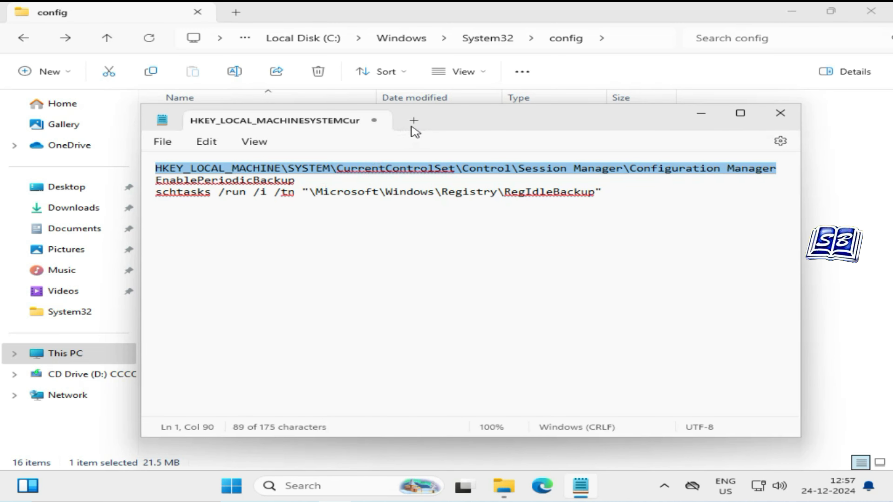
pyautogui.click(411, 125)
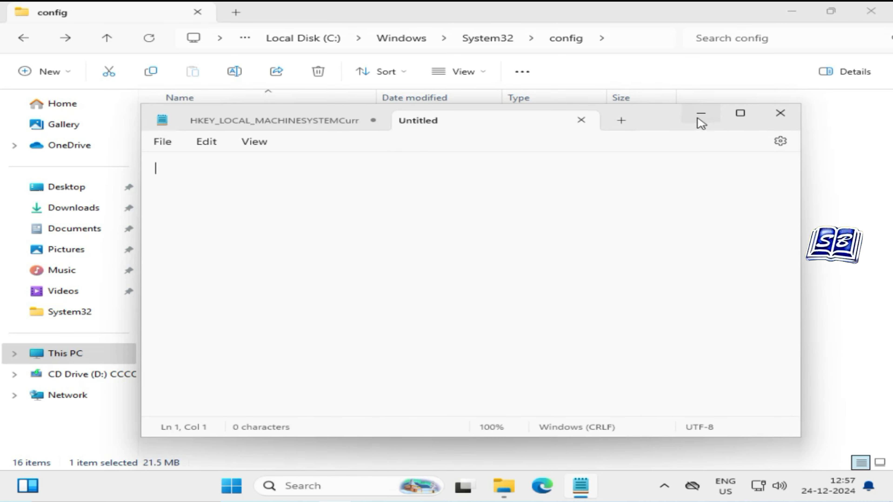
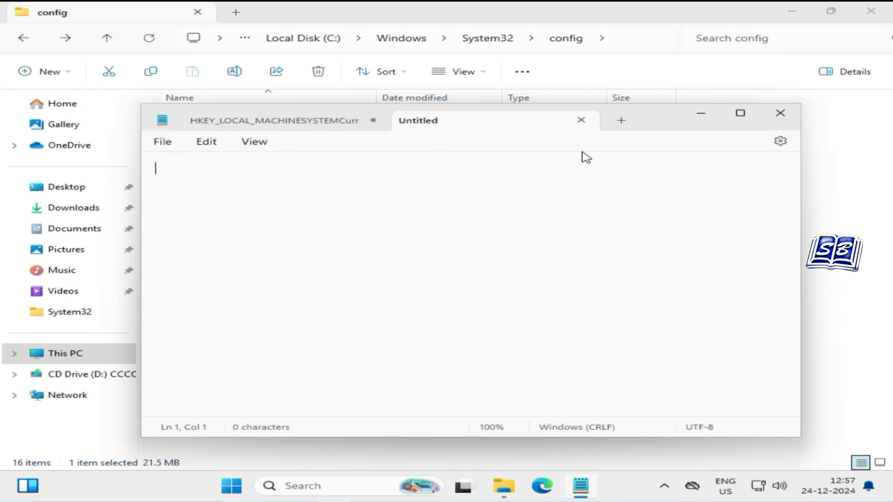
pyautogui.click(582, 122)
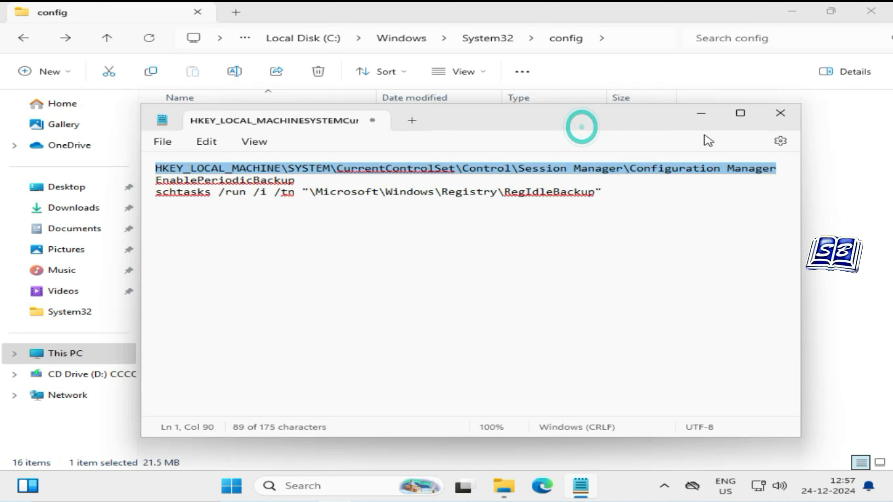
pyautogui.click(772, 118)
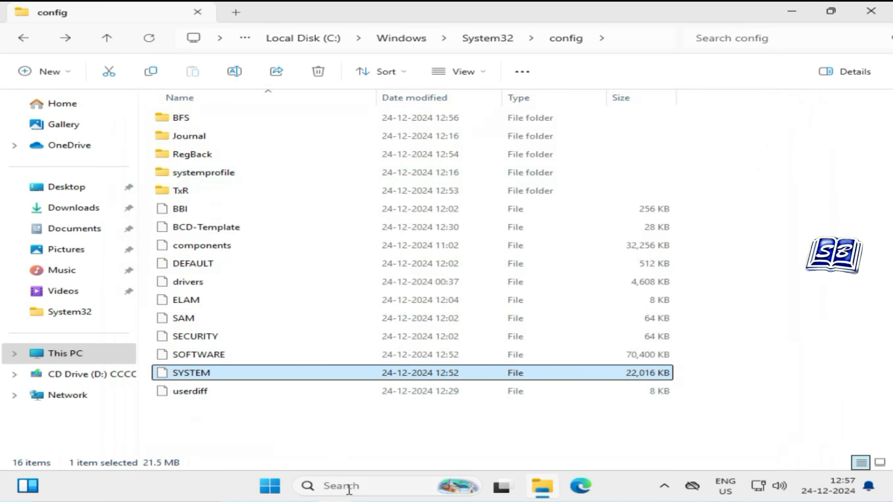